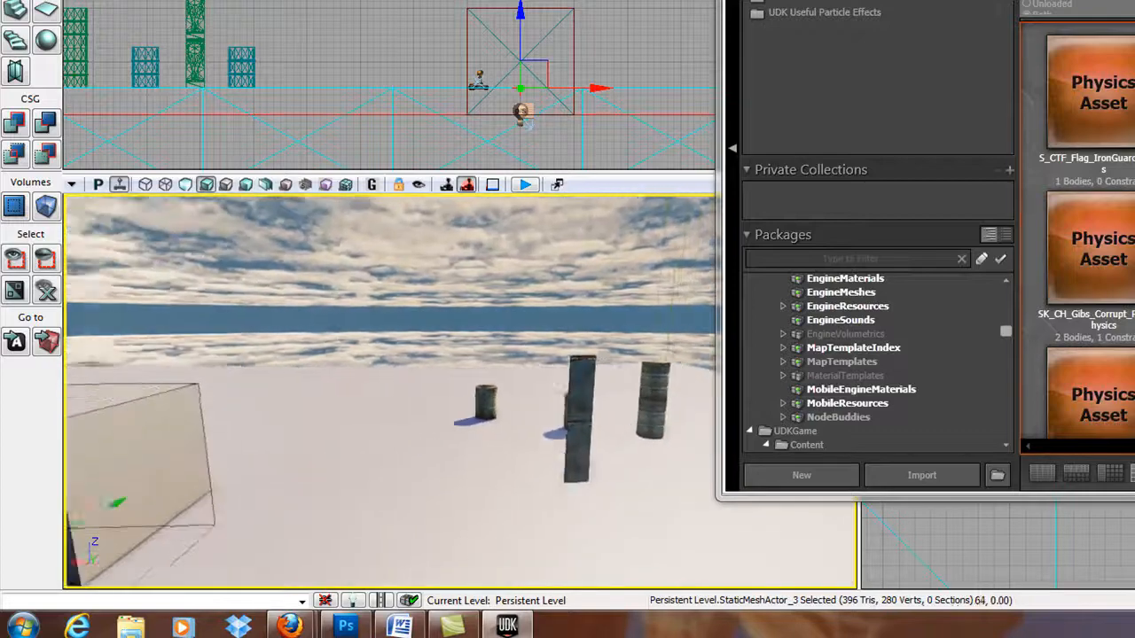
Step: Examine the Default Game Type and Game Type For PIE settings in the World Properties, and close the window
mouse_move(600, 481)
left_mouse_down()
mouse_move(600, 456)
mouse_move(600, 481)
left_mouse_up()
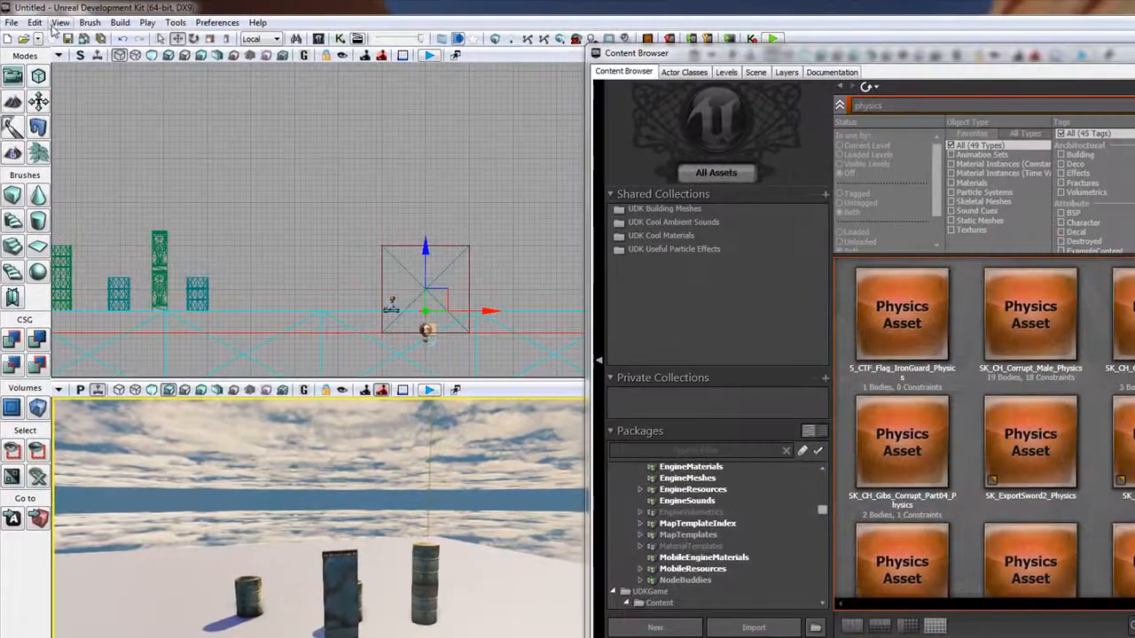
left_click(51, 19)
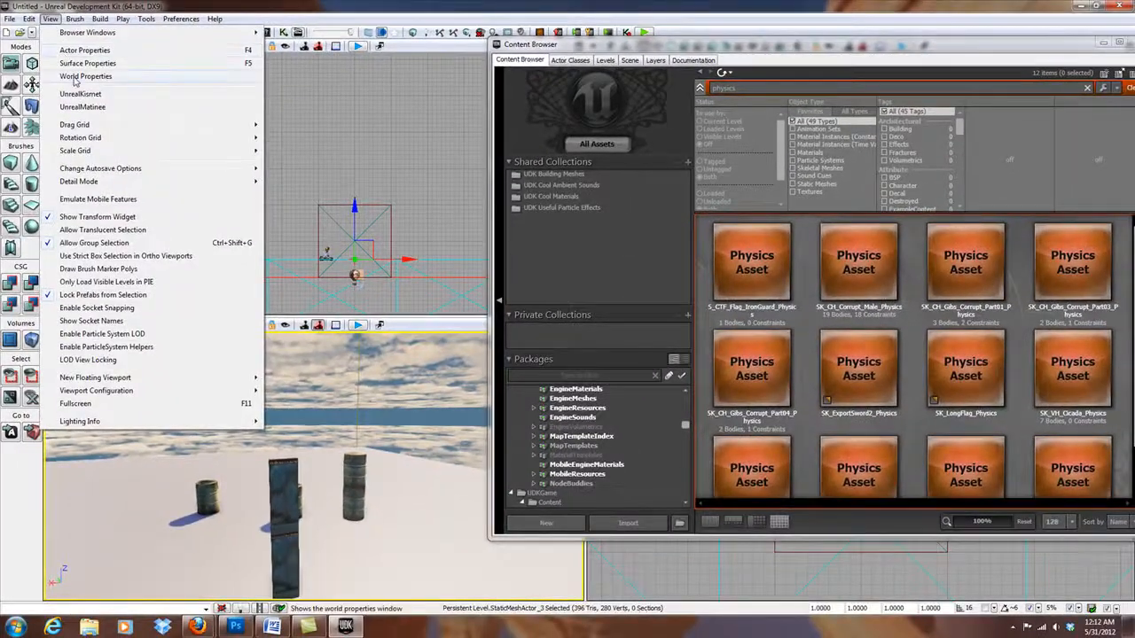
left_click(88, 78)
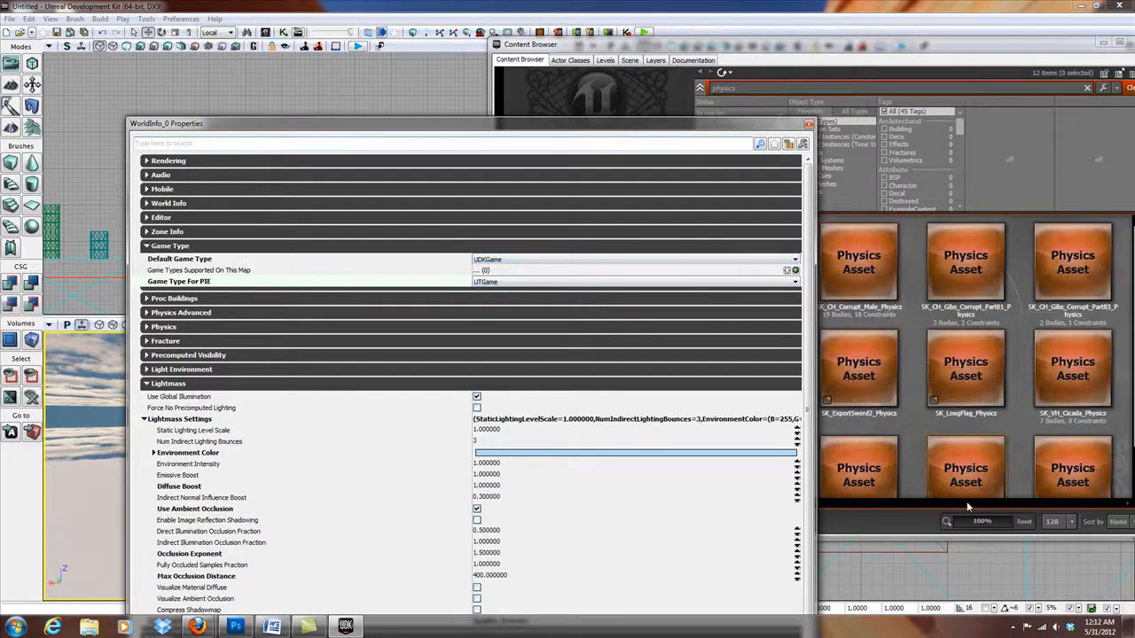
left_click_drag(471, 131, 474, 69)
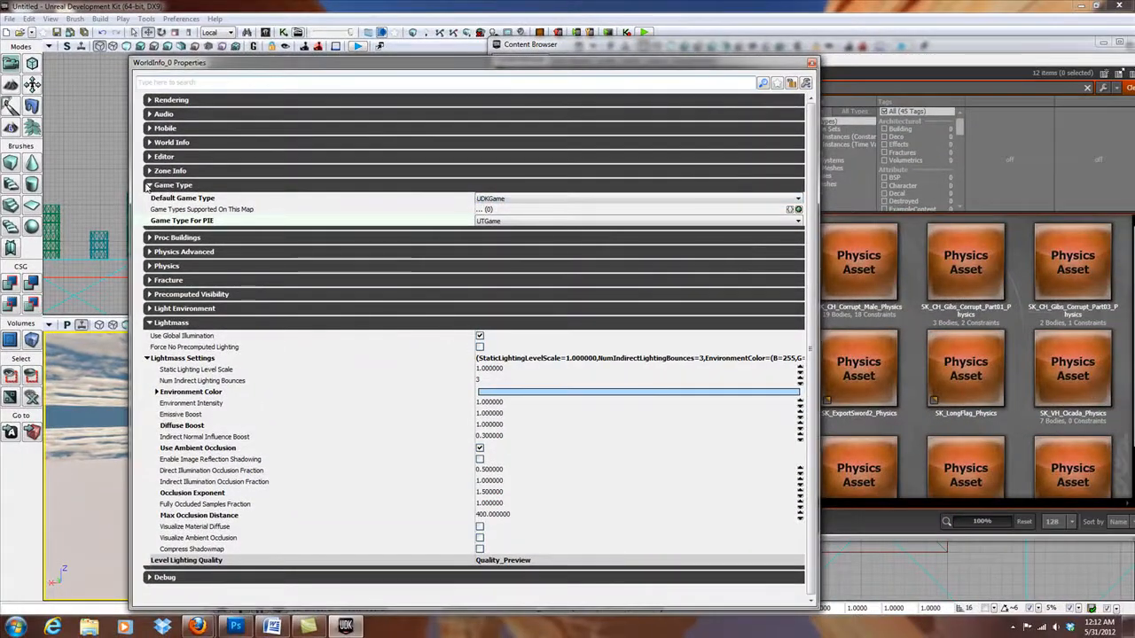
left_click(483, 202)
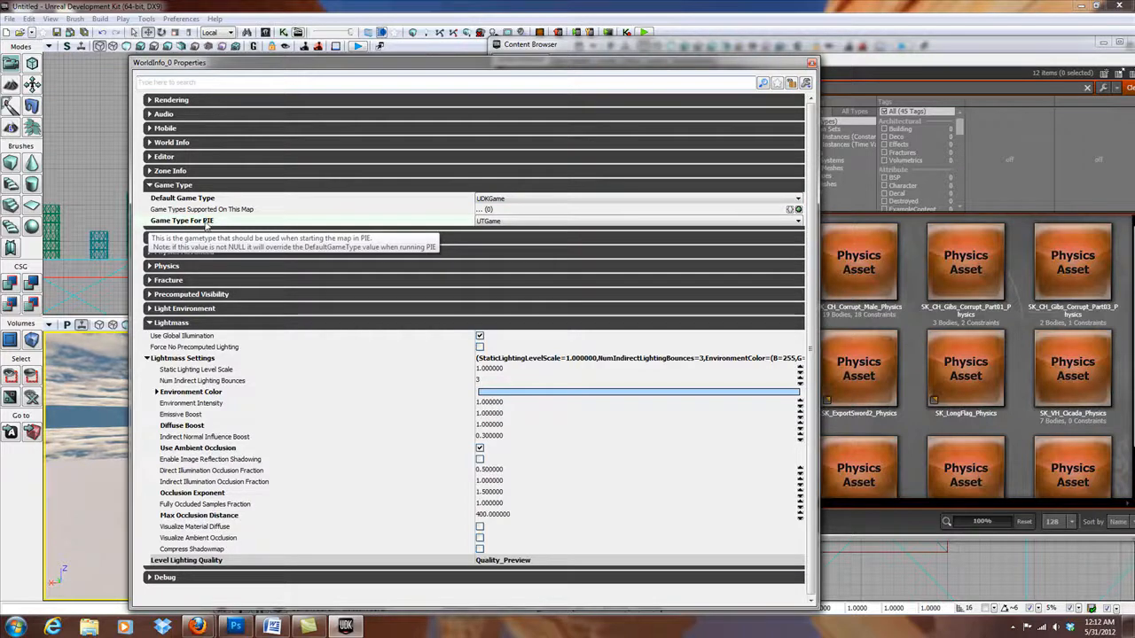
left_click(497, 222)
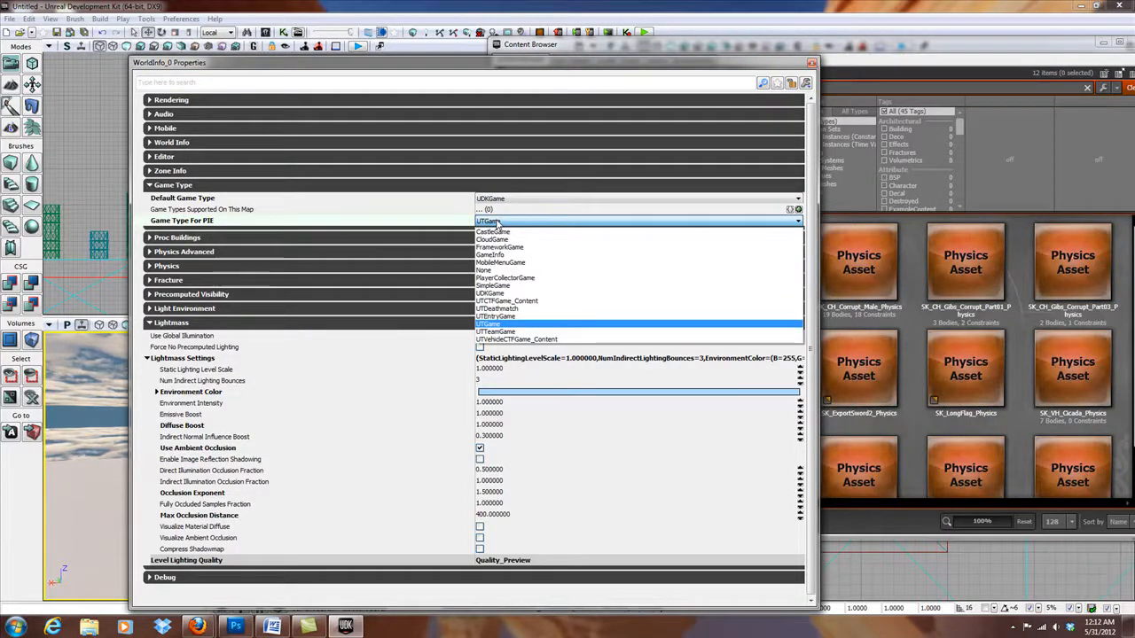
left_click(567, 65)
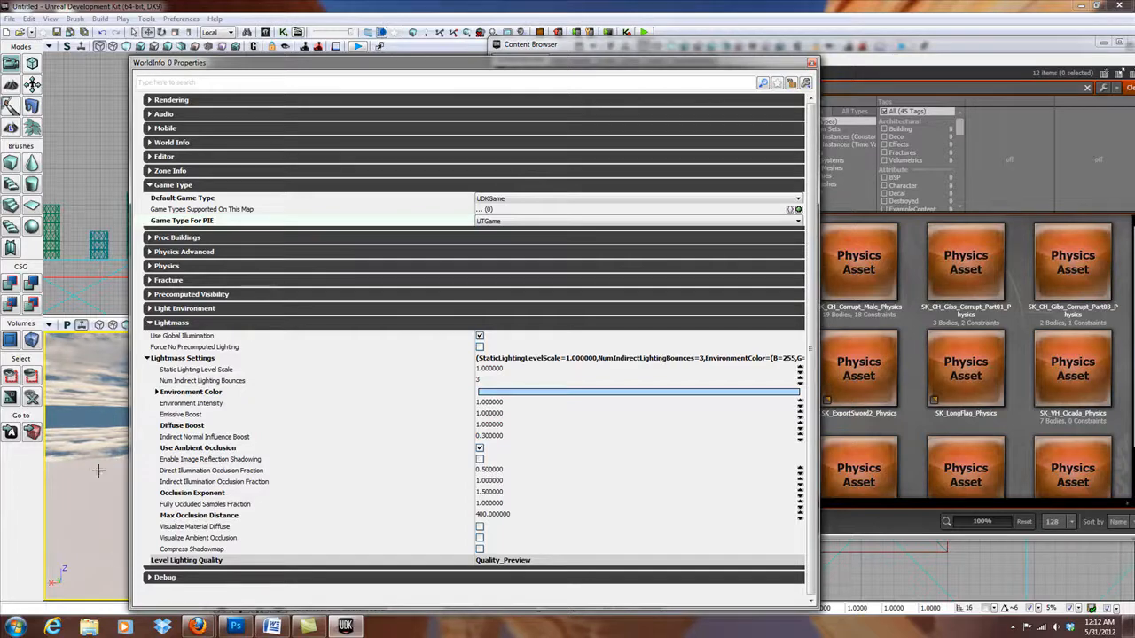
left_click_drag(468, 69, 631, 58)
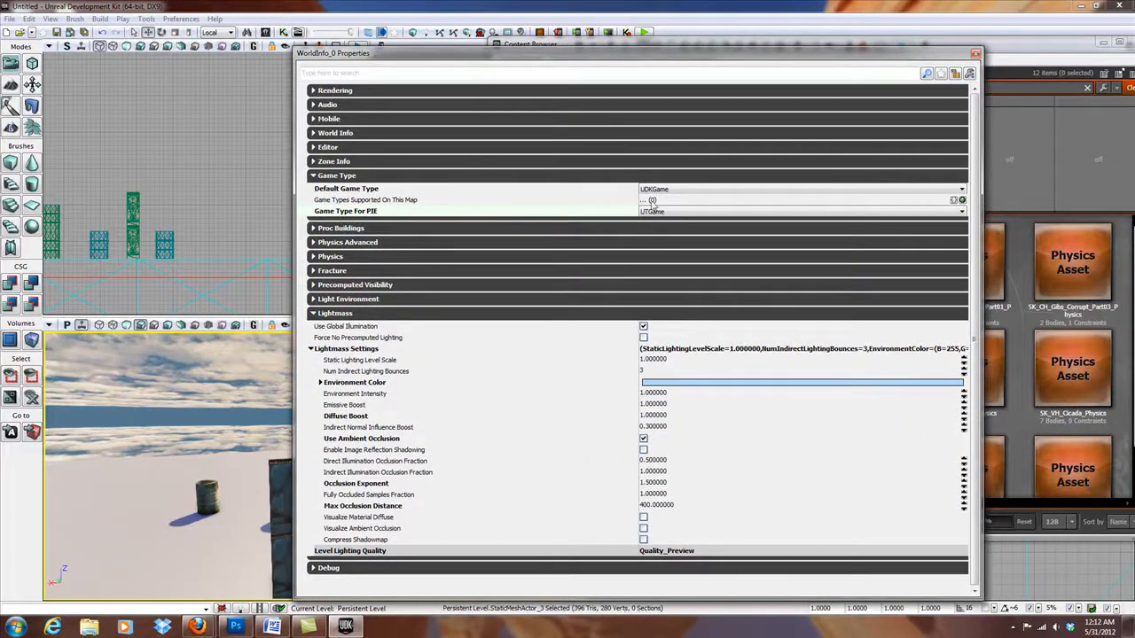
left_click(975, 53)
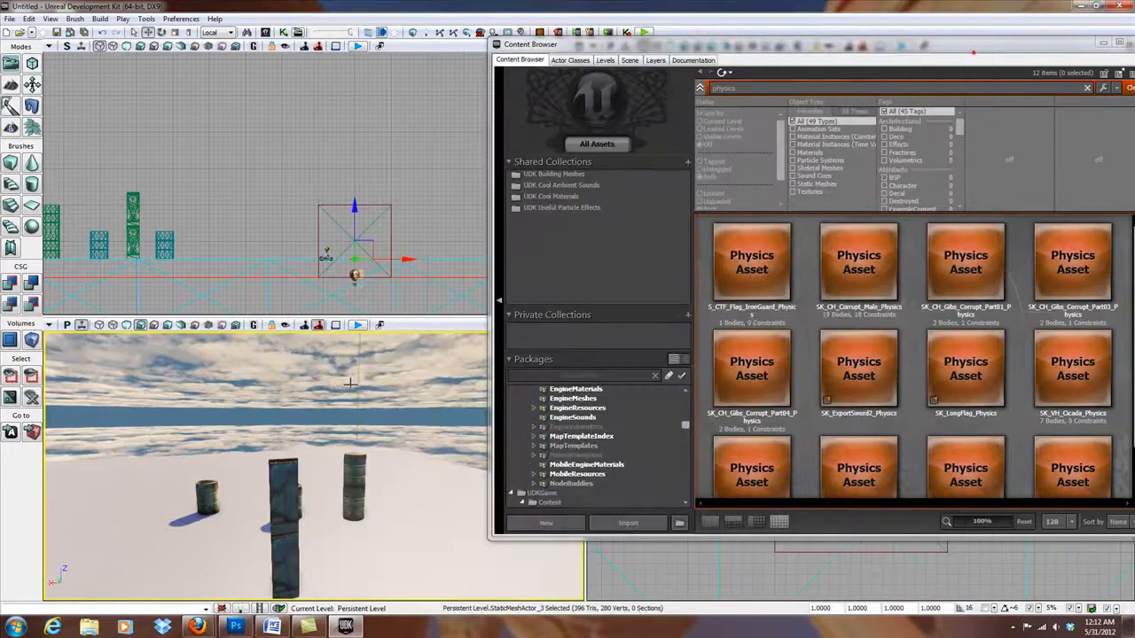
Step: Search the content browser for "wall" and select the S_LT_Buildings_SM_BunkerWallF_CUR1 static mesh
left_click(751, 86)
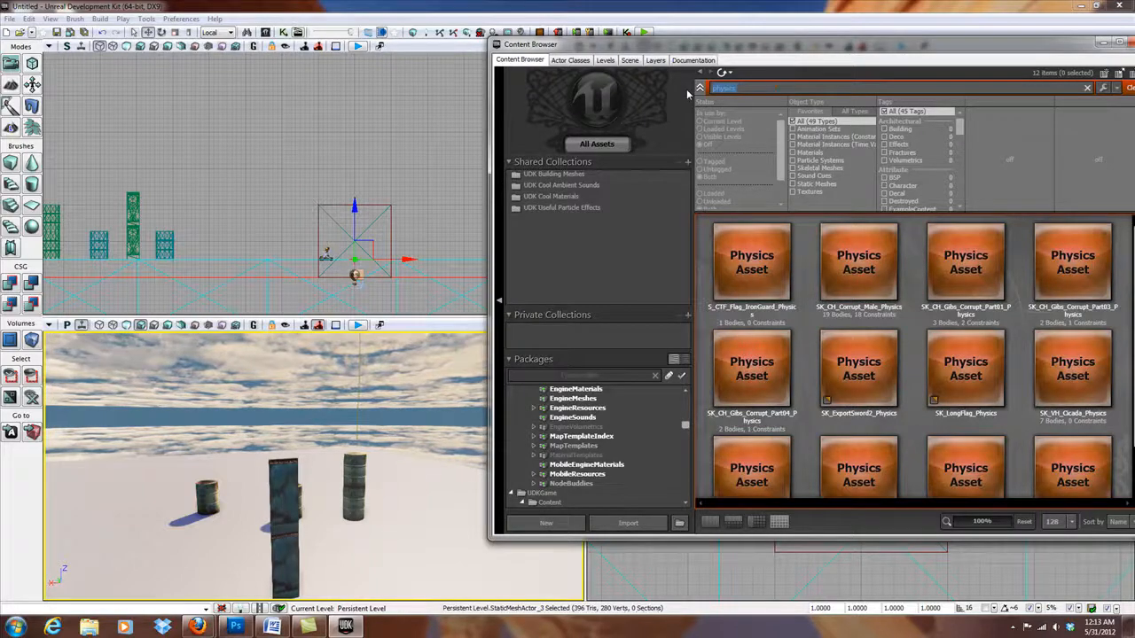
type("wall")
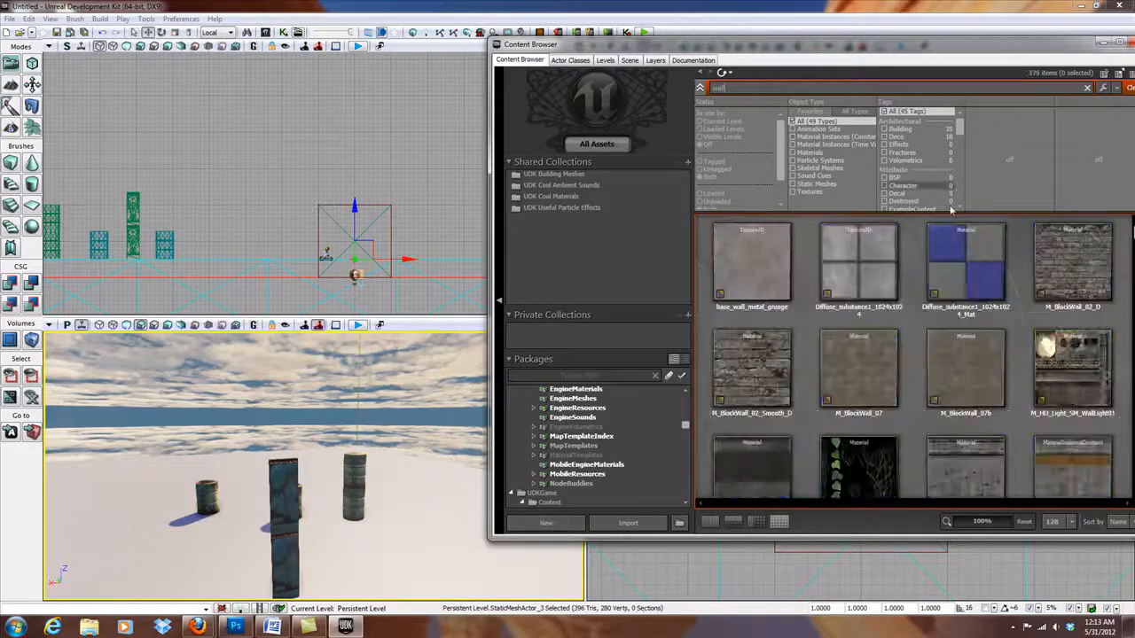
scroll(1096, 404, "down", 1)
scroll(1096, 404, "down", 10)
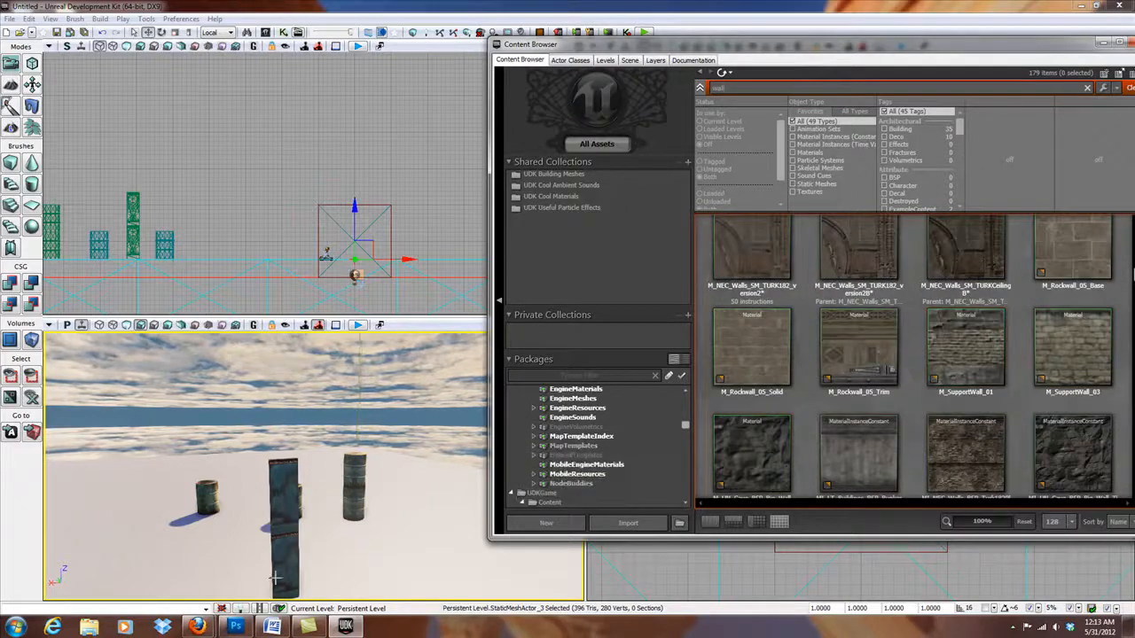
scroll(919, 383, "down", 6)
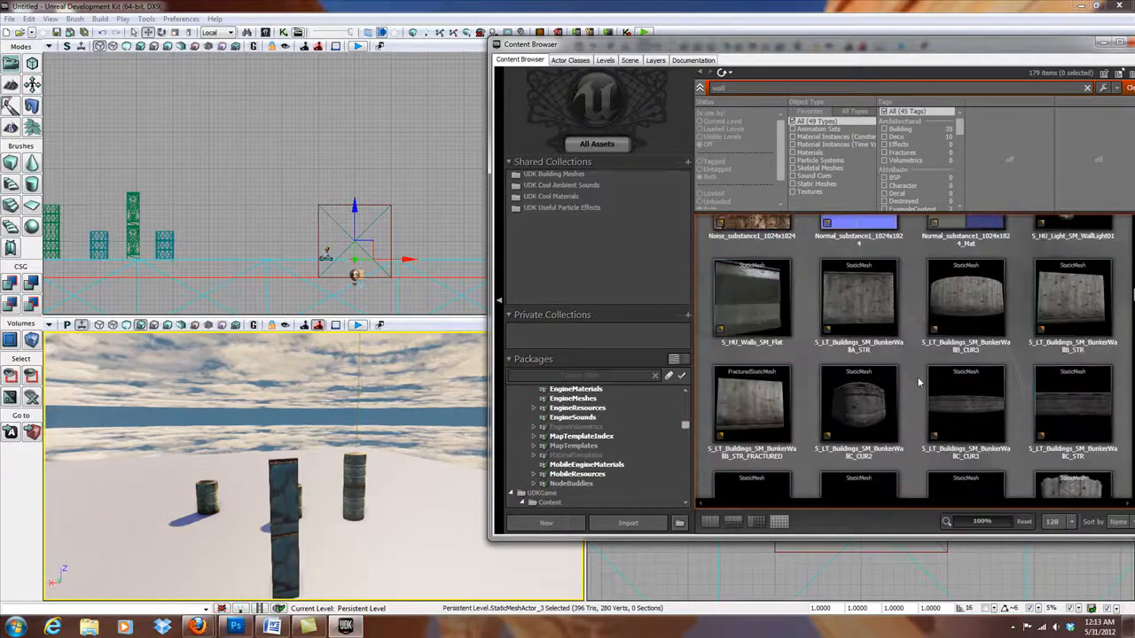
scroll(887, 429, "down", 2)
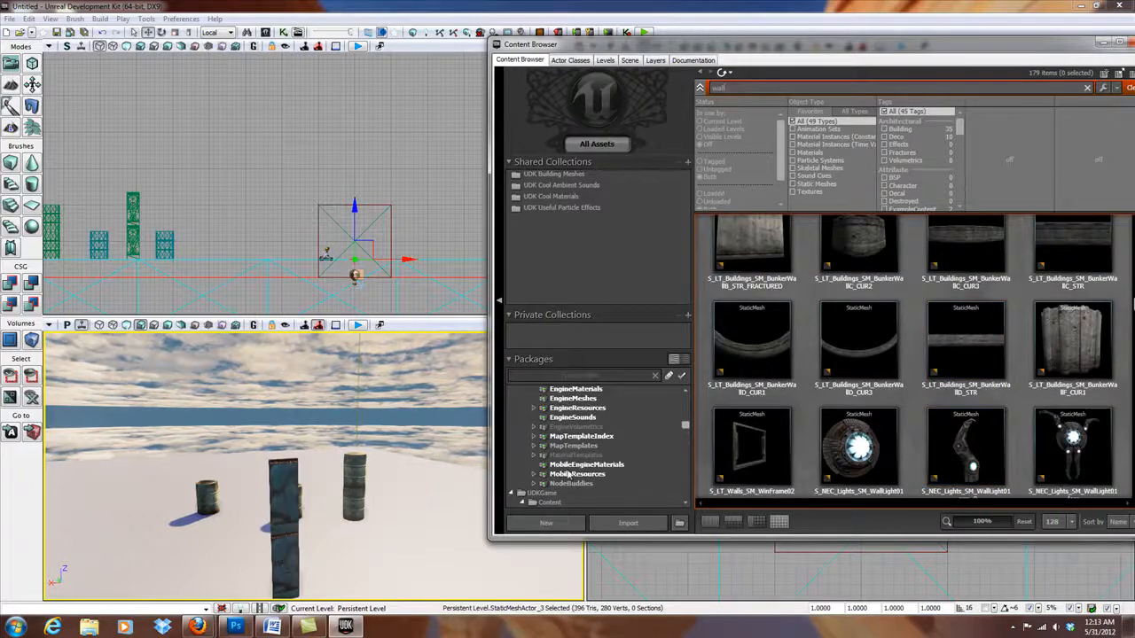
scroll(1042, 358, "down", 2)
scroll(1042, 364, "up", 2)
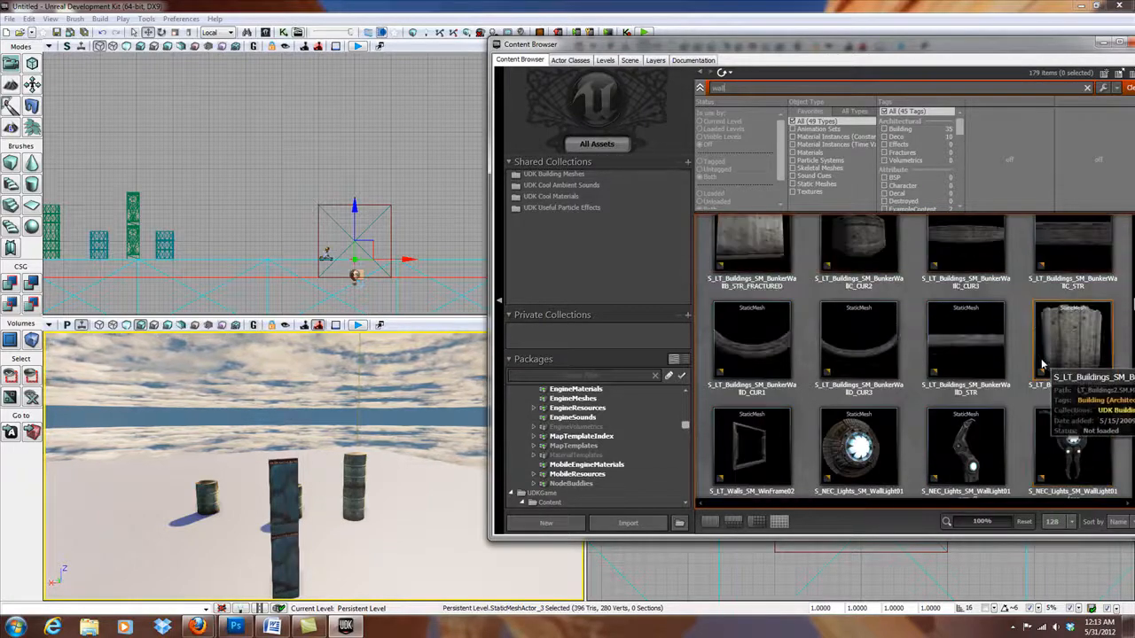
scroll(1042, 364, "down", 2)
scroll(1018, 415, "up", 2)
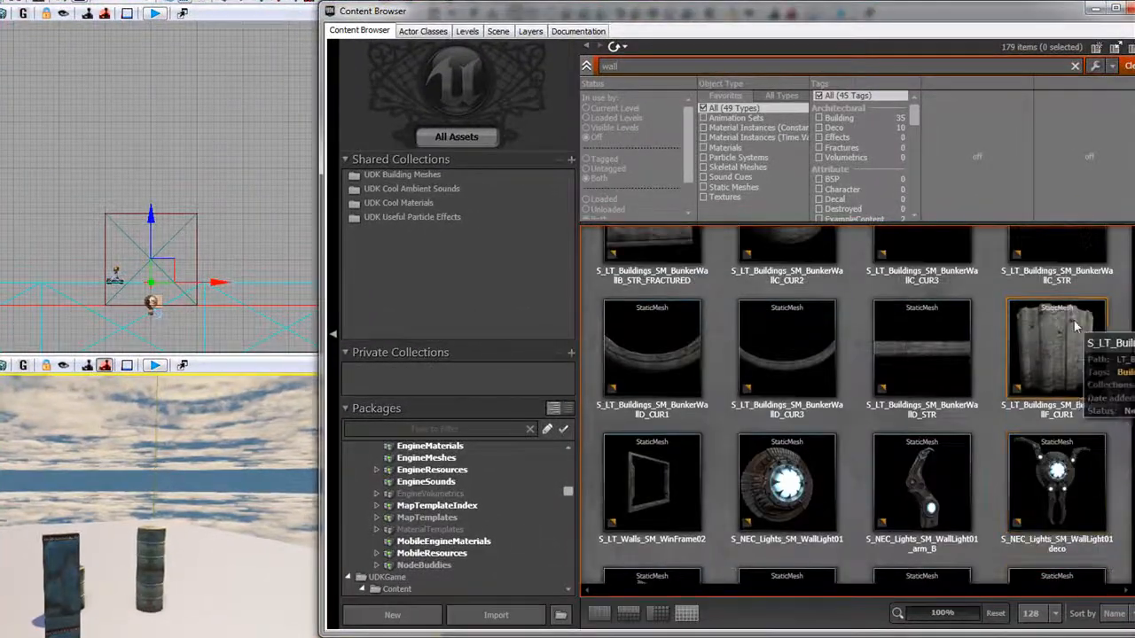
left_click(1075, 320)
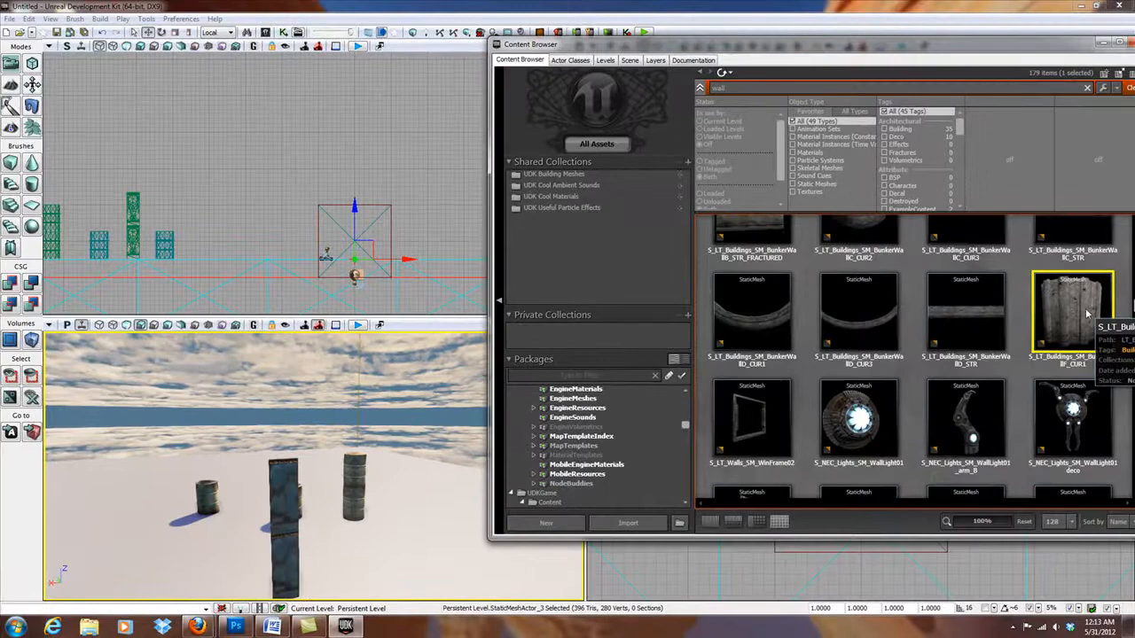
Step: Try placing the selected wall mesh in the level as a plain static mesh, and delete it again
left_click_drag(1087, 313, 137, 523)
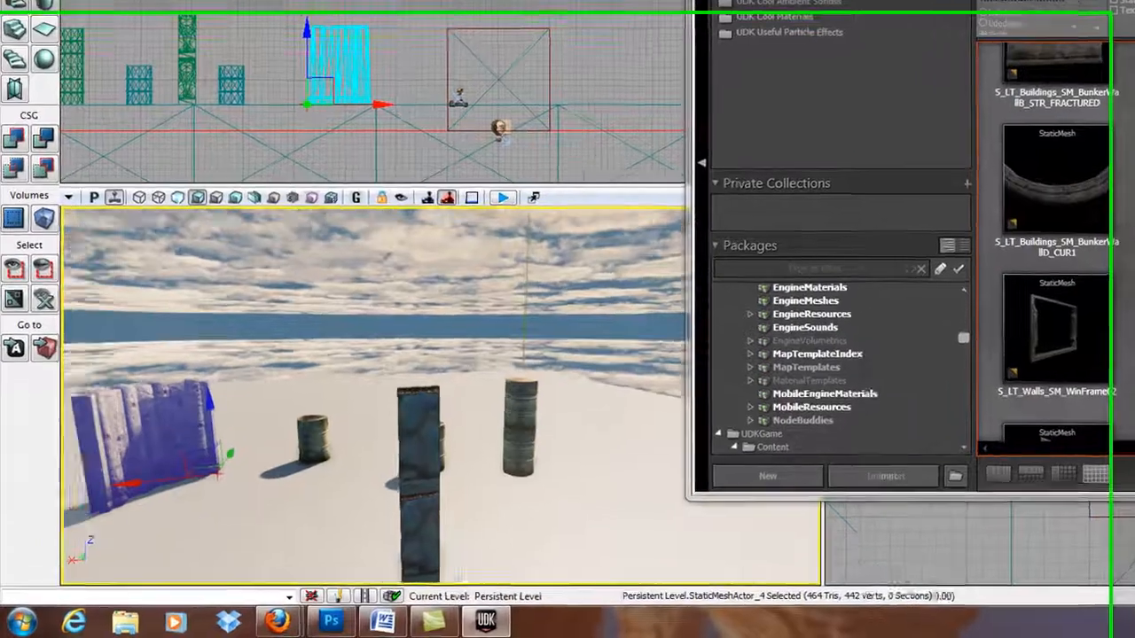
left_click_drag(381, 399, 303, 372)
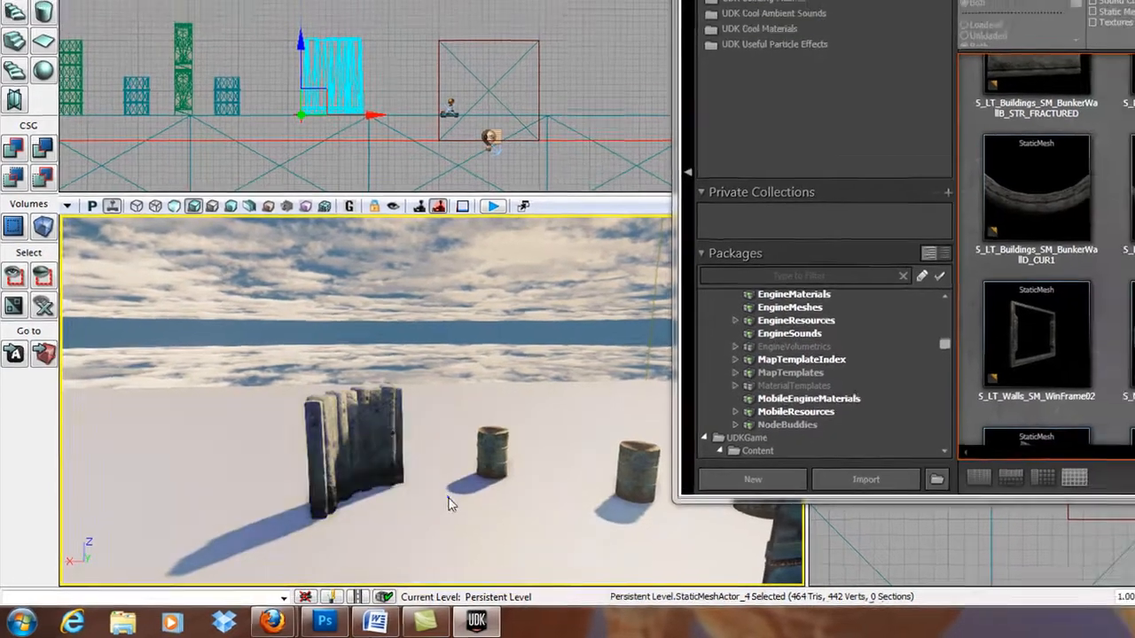
right_click(468, 488)
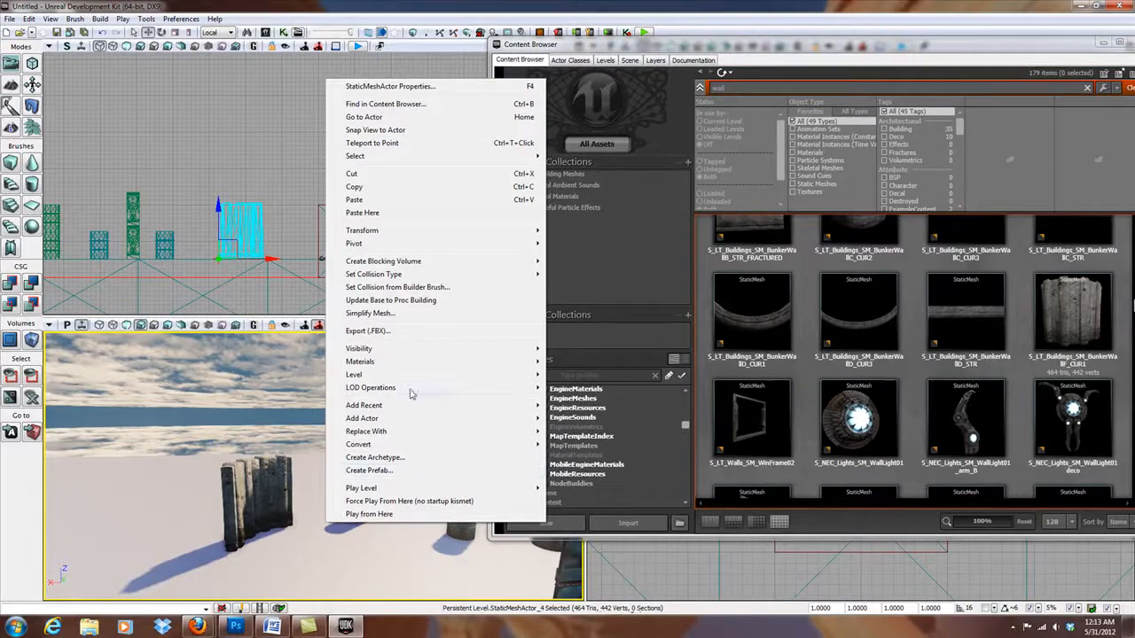
left_click(256, 396)
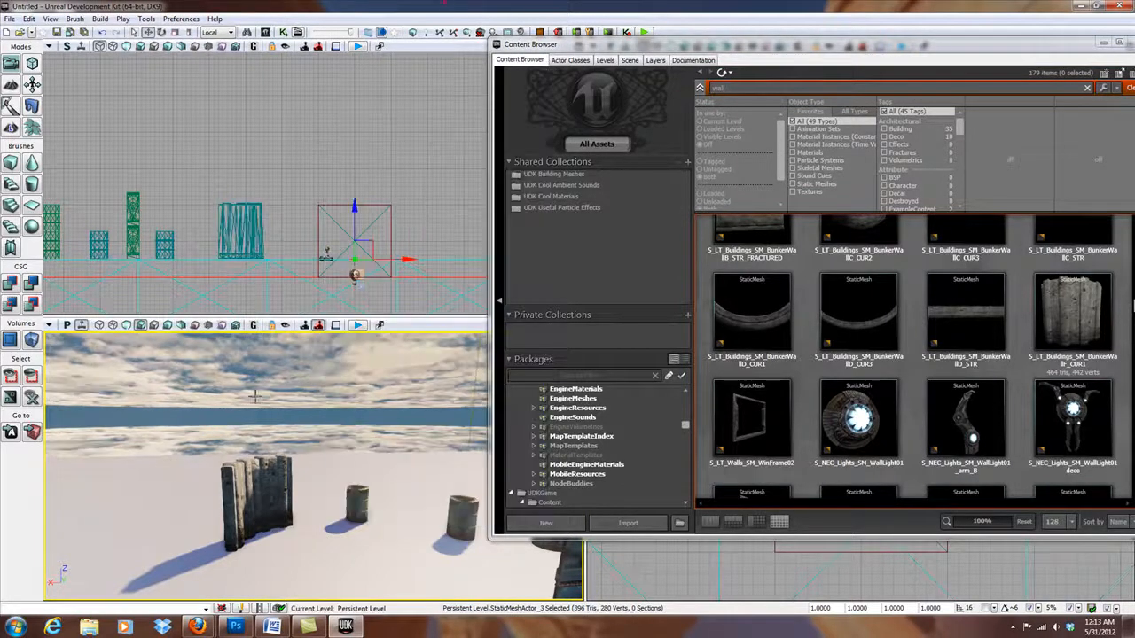
left_click(260, 498)
key("Delete")
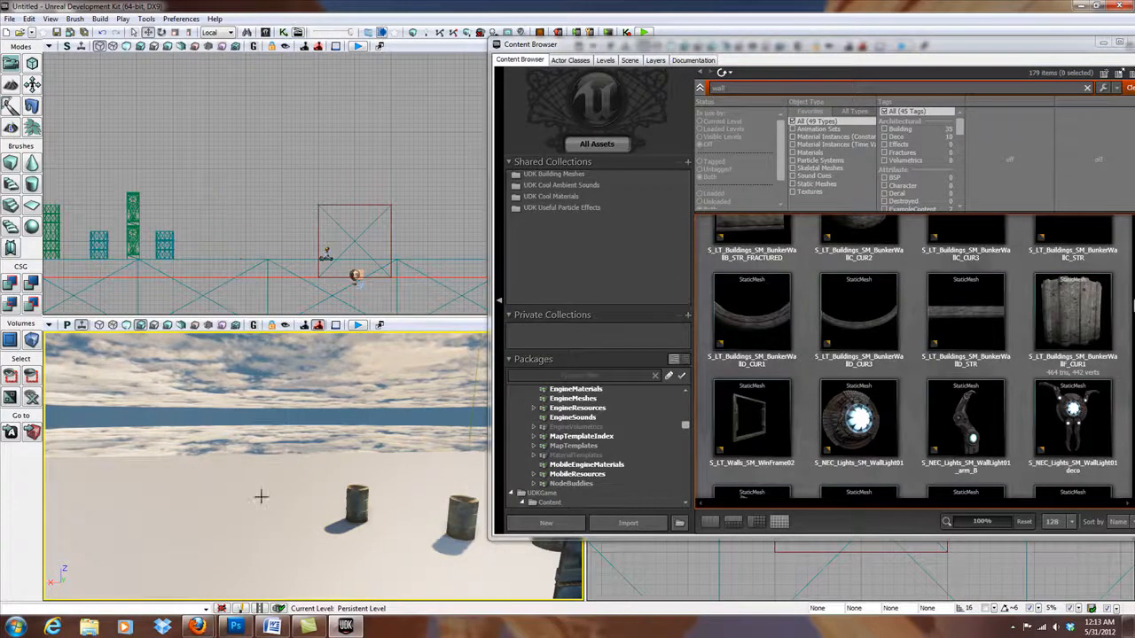
Step: Add the S_LT_Buildings_SM_BunkerWallF_CUR1 mesh to the floor near the barrels as a UT RigidBody
left_click(1053, 285)
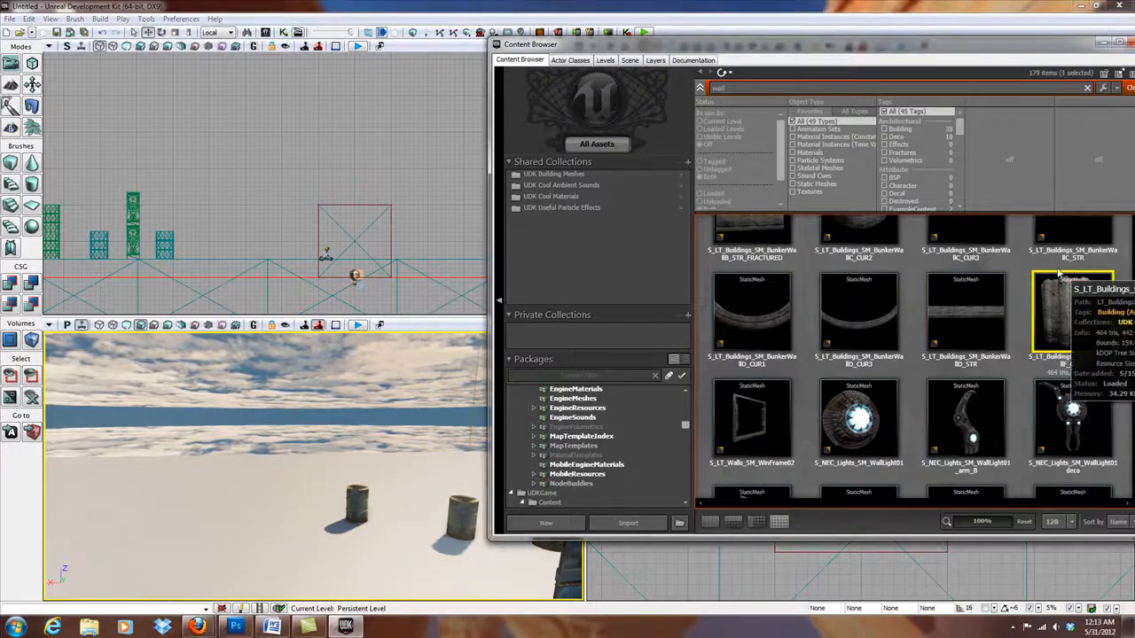
right_click(244, 534)
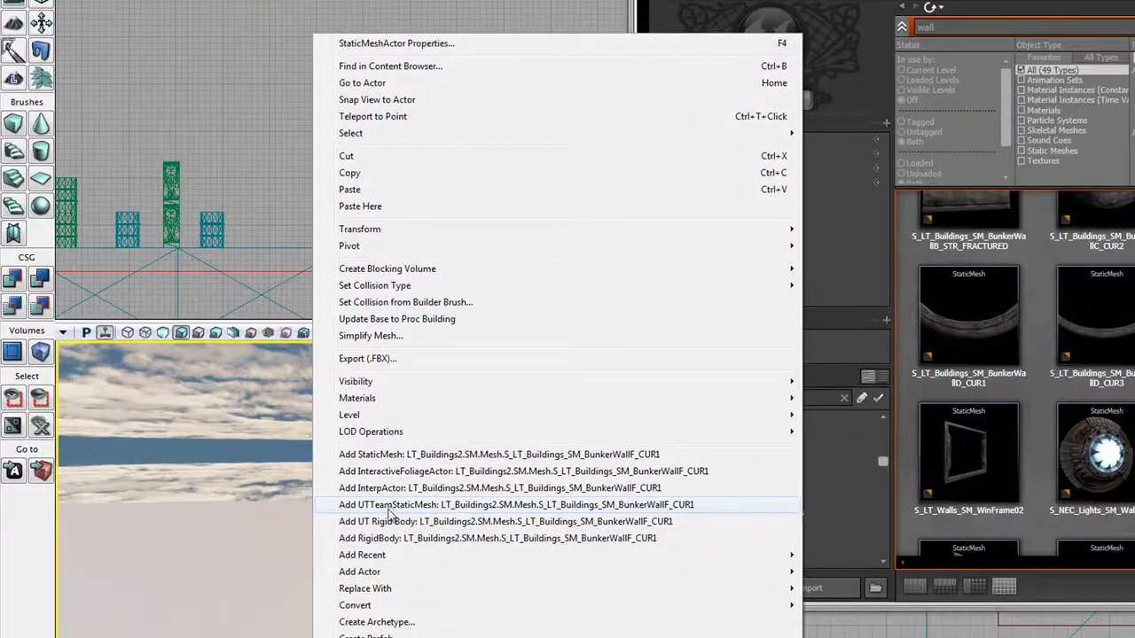
left_click(379, 525)
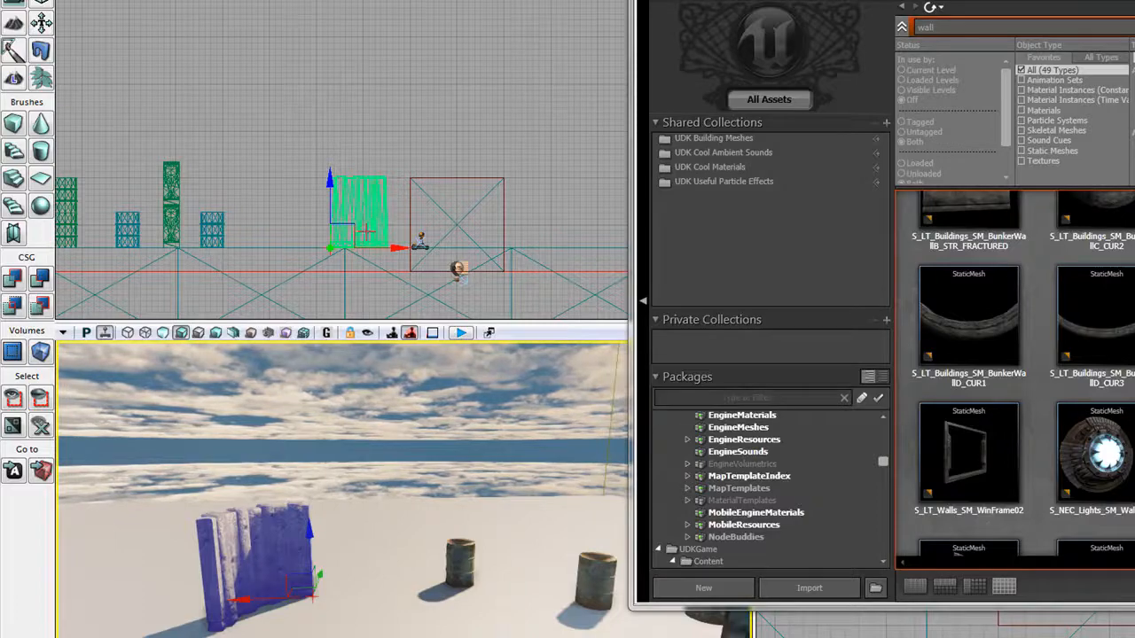
Step: Scale the wall rigid body down to about 0.326 of its size
key("space")
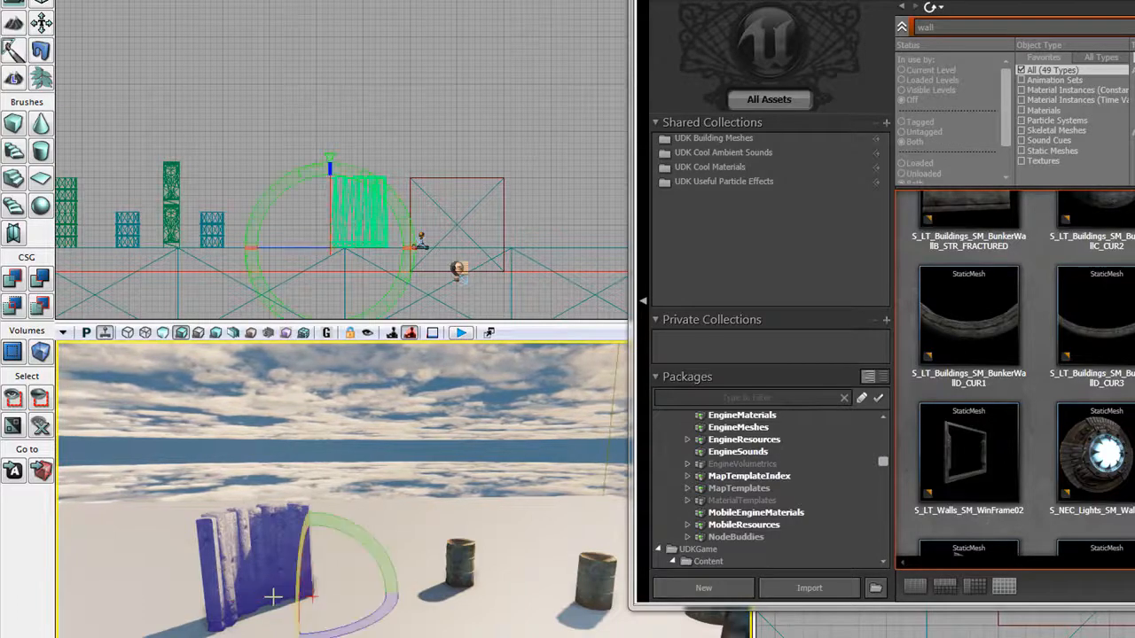
key("space")
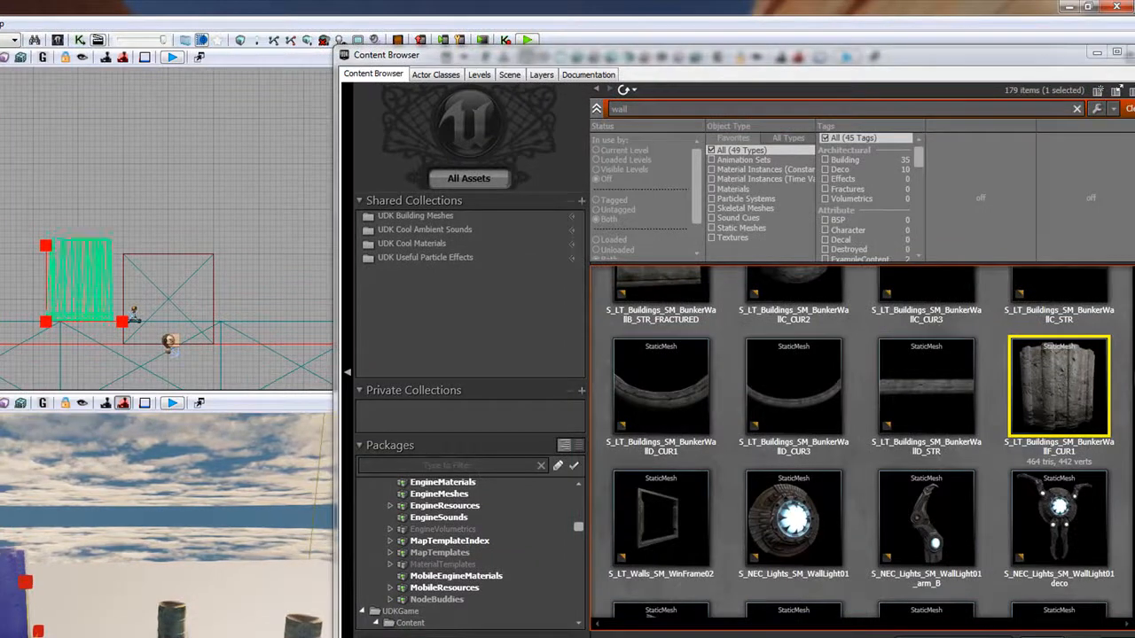
mouse_move(25, 583)
left_mouse_down()
mouse_move(38, 540)
mouse_move(25, 608)
mouse_move(25, 592)
left_mouse_up()
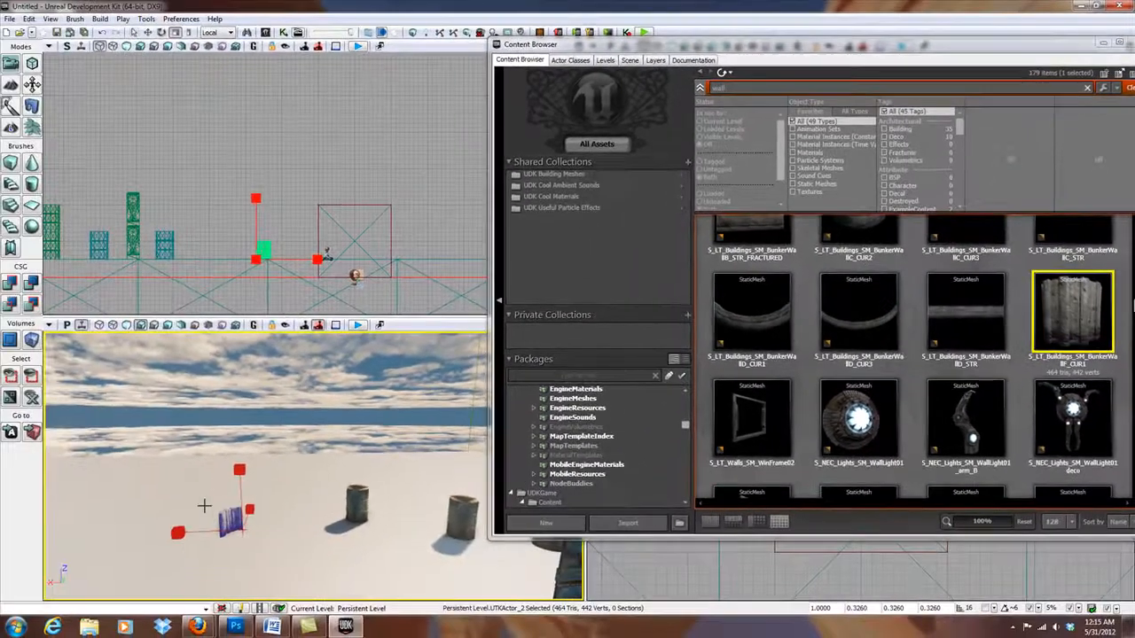
Step: Open the wall rigid body's properties and examine its UDKKActor Breakable and KActor settings
double_click(227, 523)
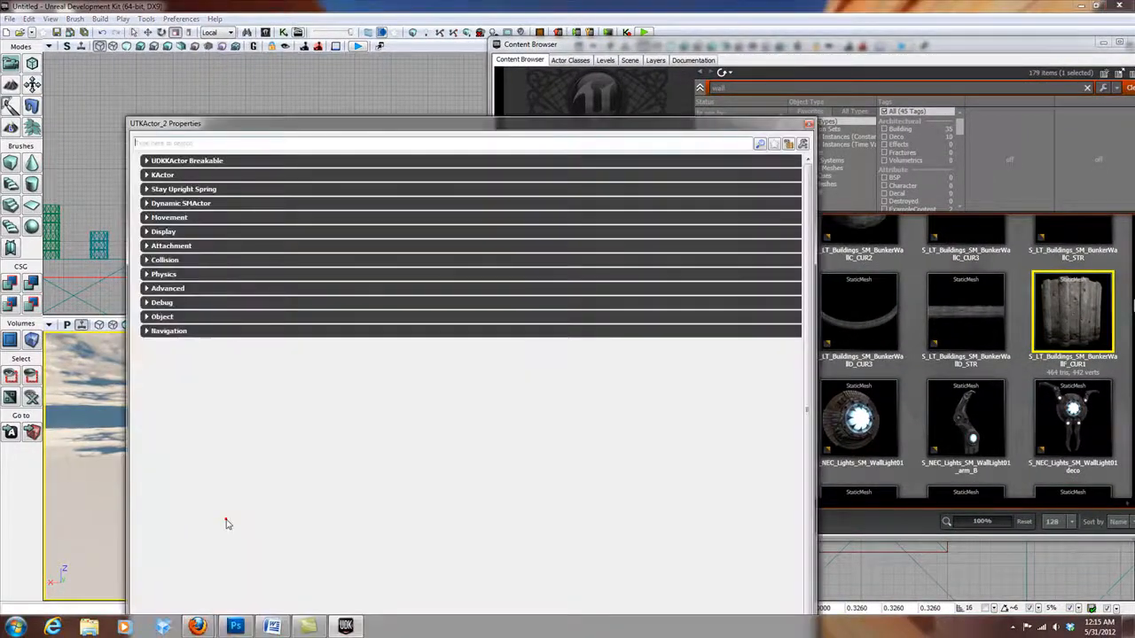
left_click_drag(250, 67, 302, 72)
left_click_drag(268, 118, 416, 86)
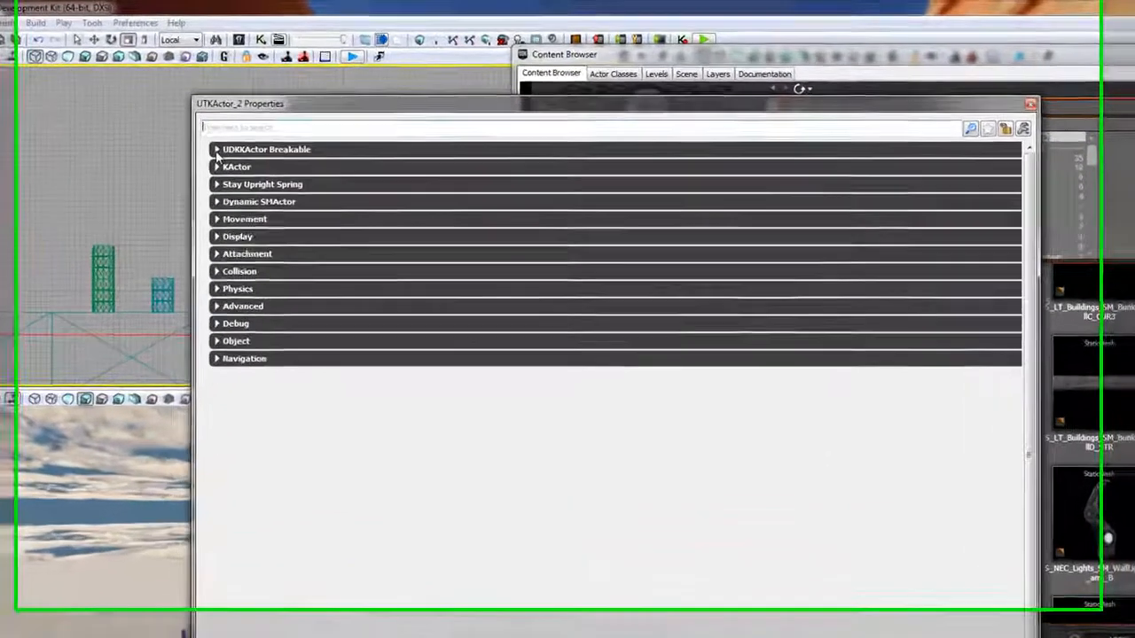
left_click(244, 124)
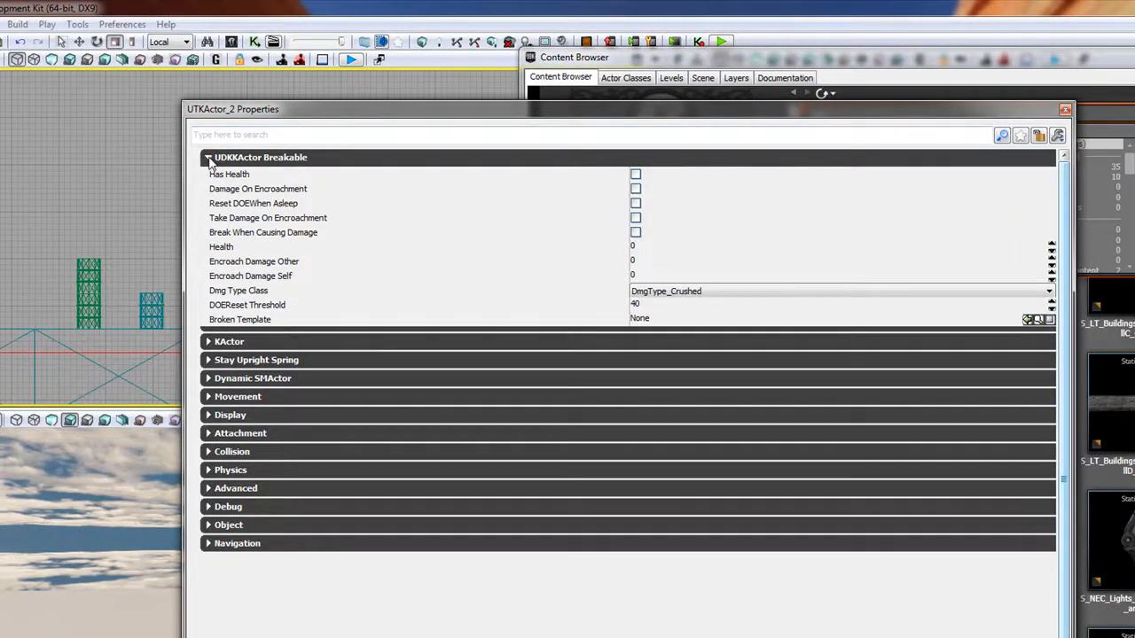
left_click(210, 341)
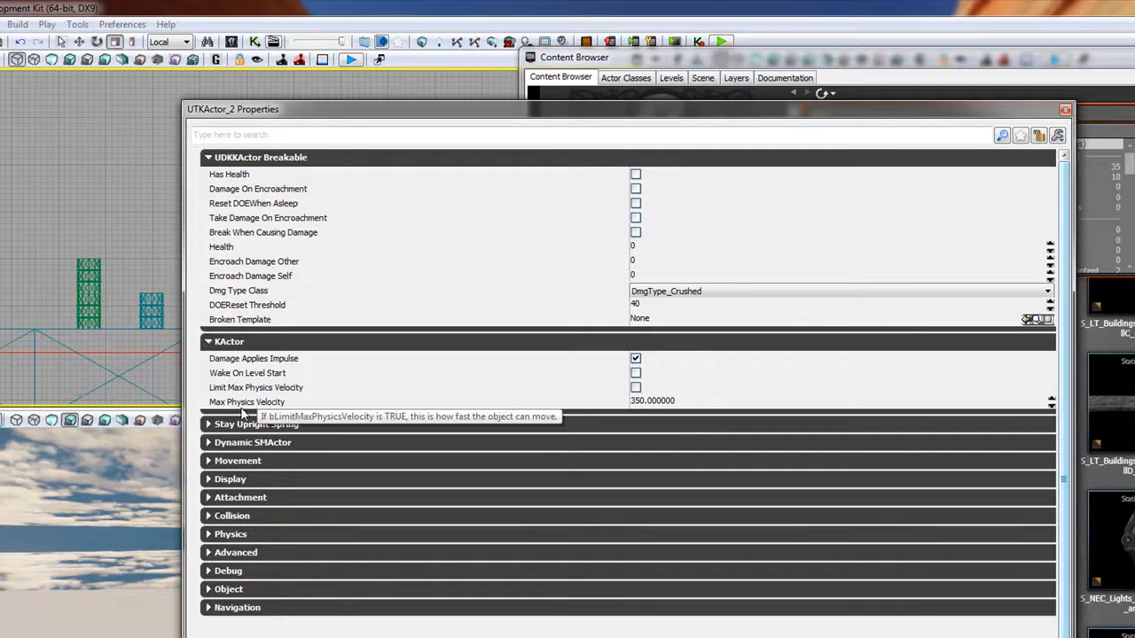
Step: Examine the wall's Static Mesh Component settings under Dynamic SMActor and its Physics settings
left_click(208, 444)
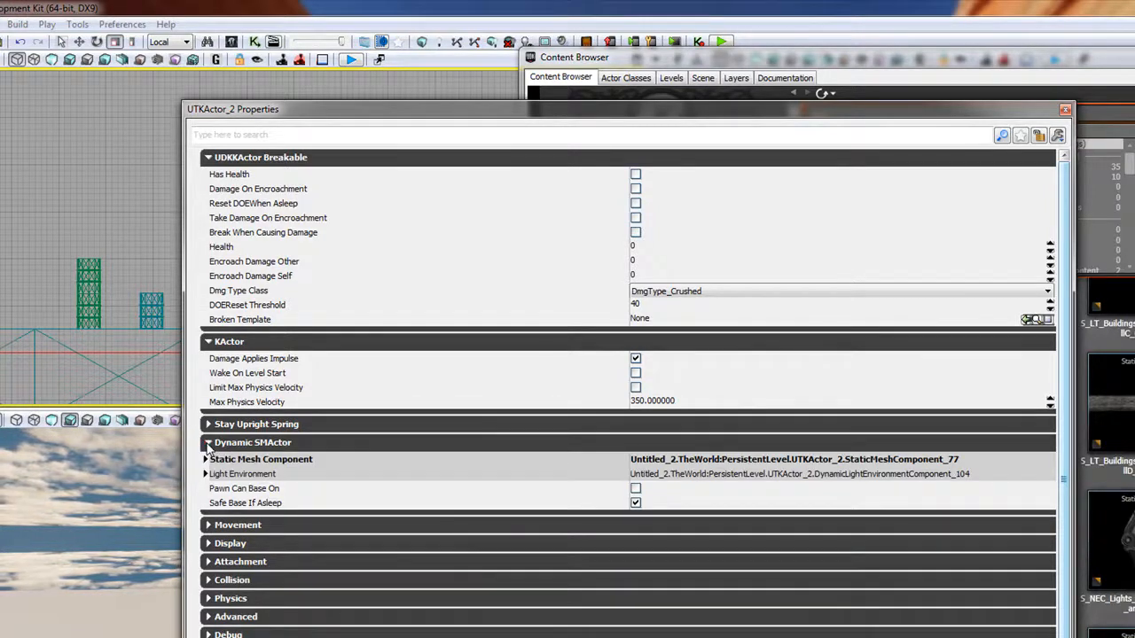
left_click(205, 460)
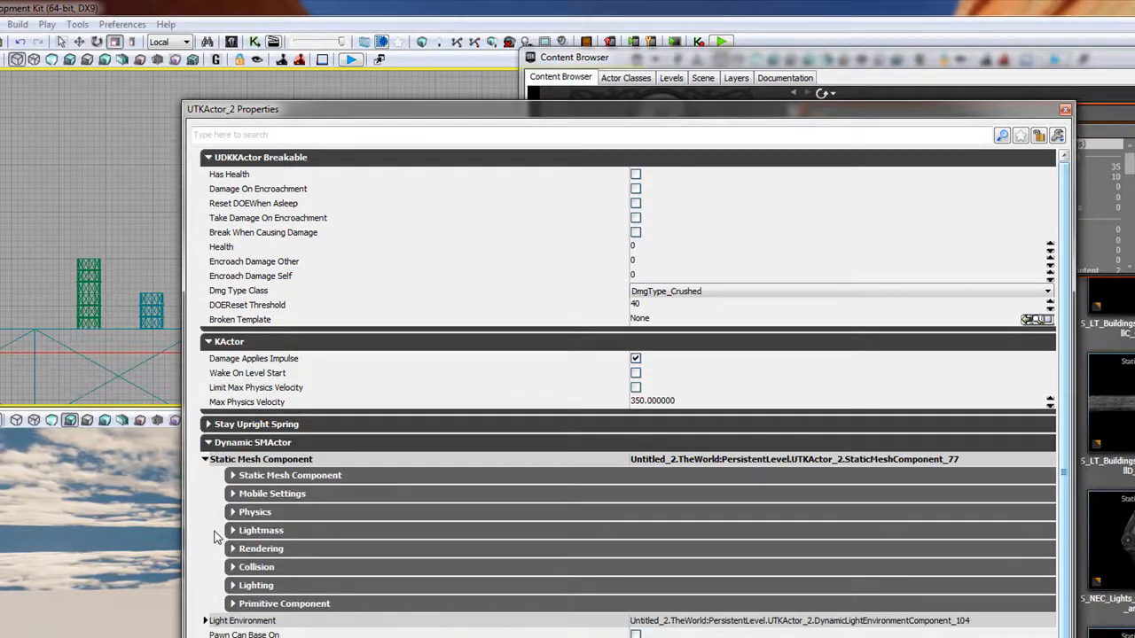
left_click(233, 476)
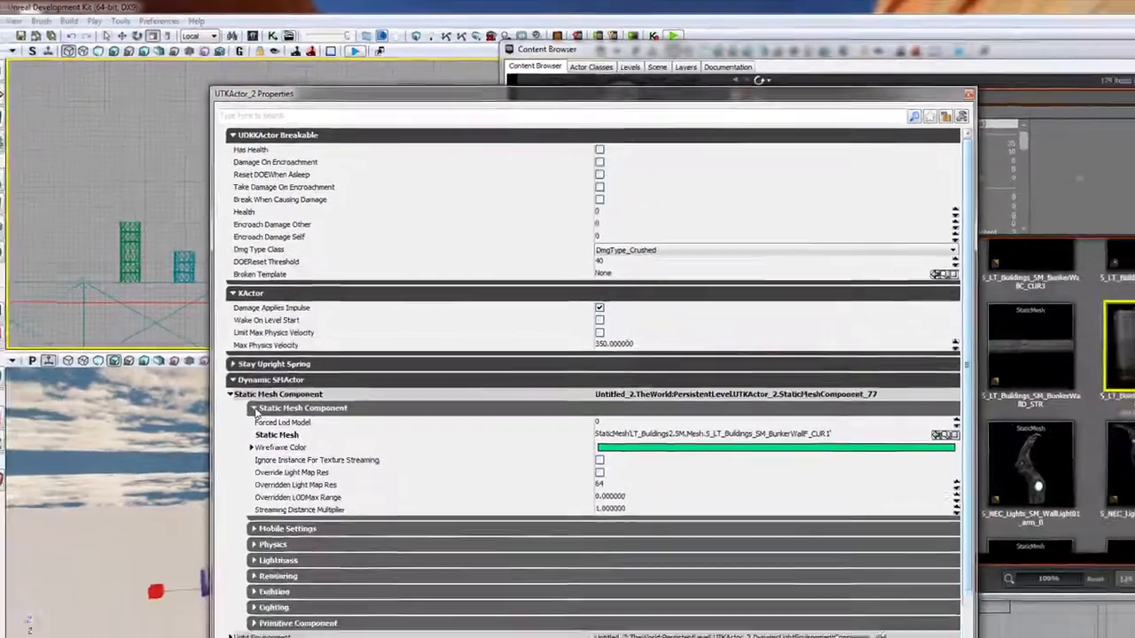
left_click(233, 475)
scroll(336, 402, "down", 1)
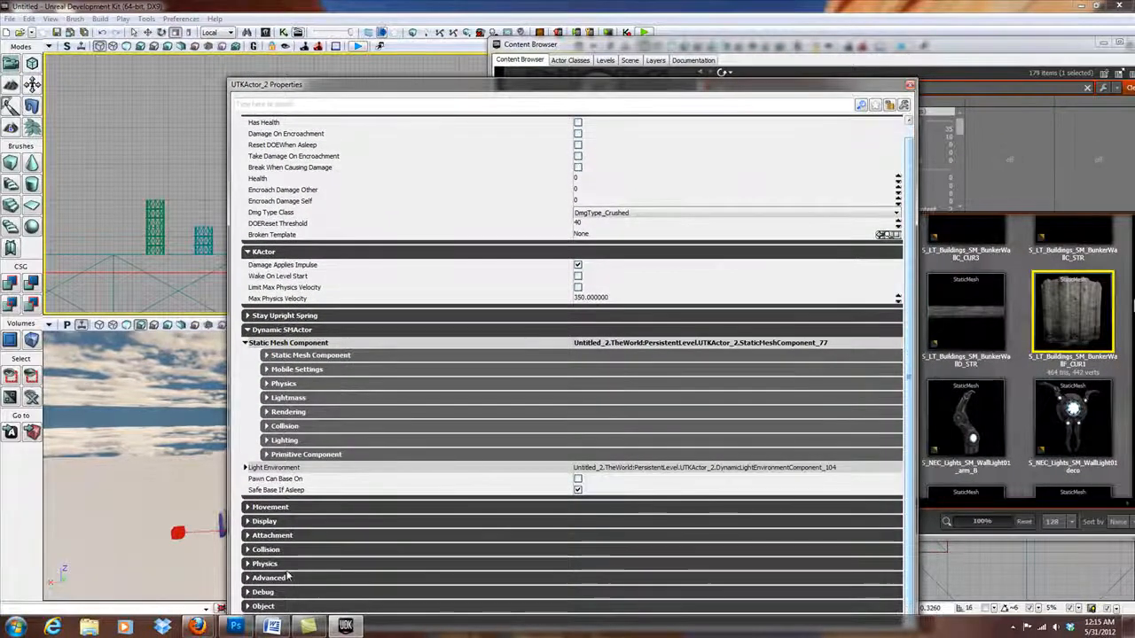
left_click(248, 565)
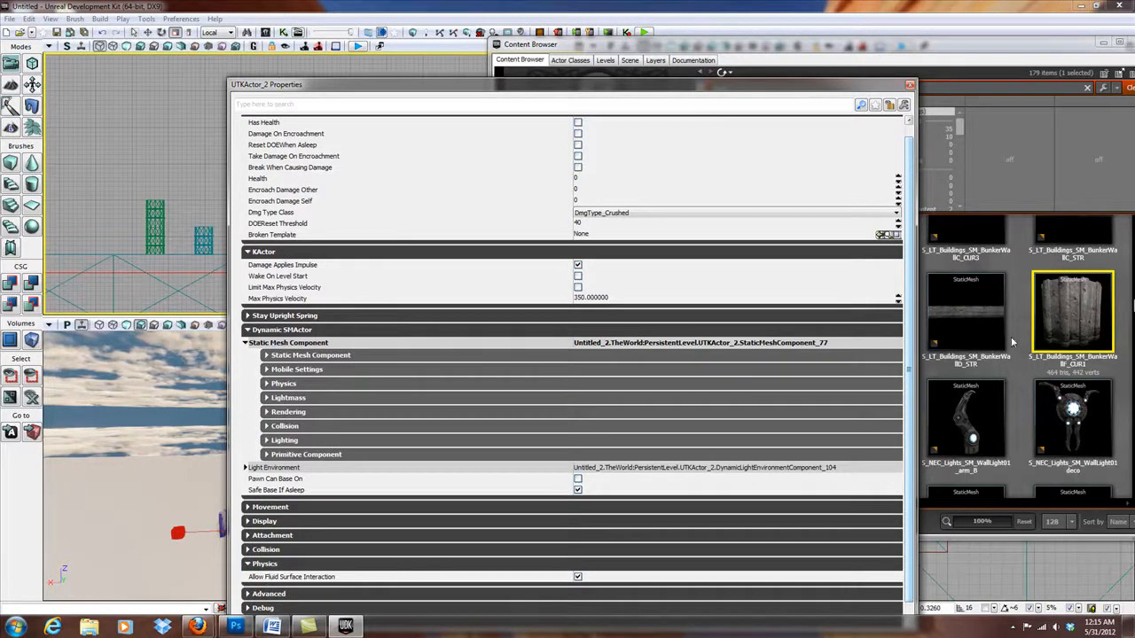
left_click_drag(784, 96, 777, 23)
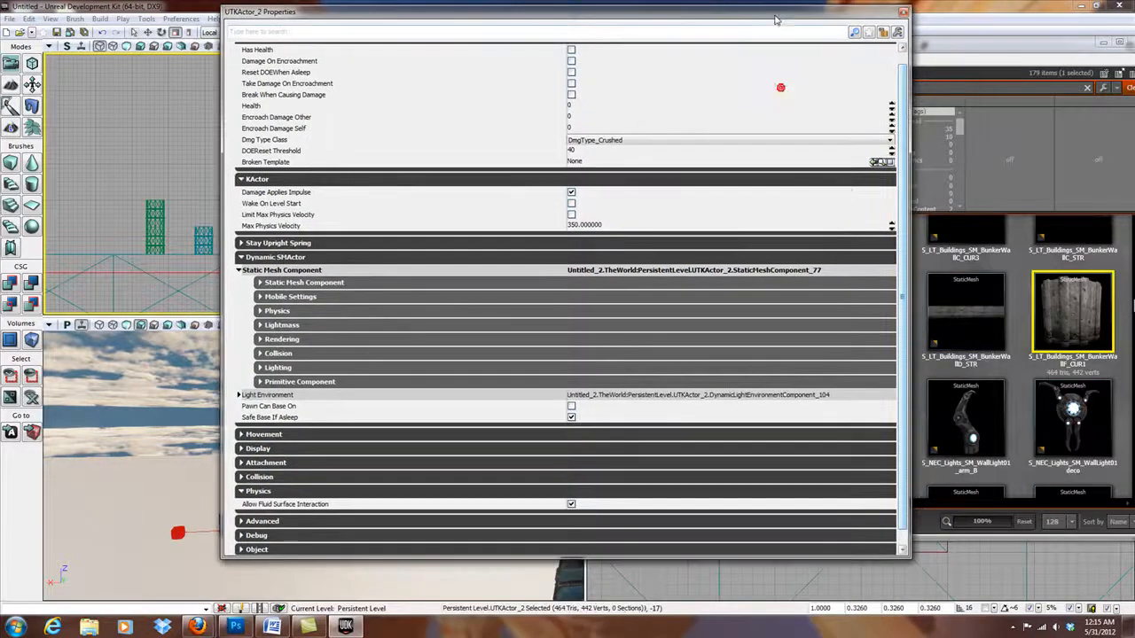
left_click_drag(904, 321, 909, 174)
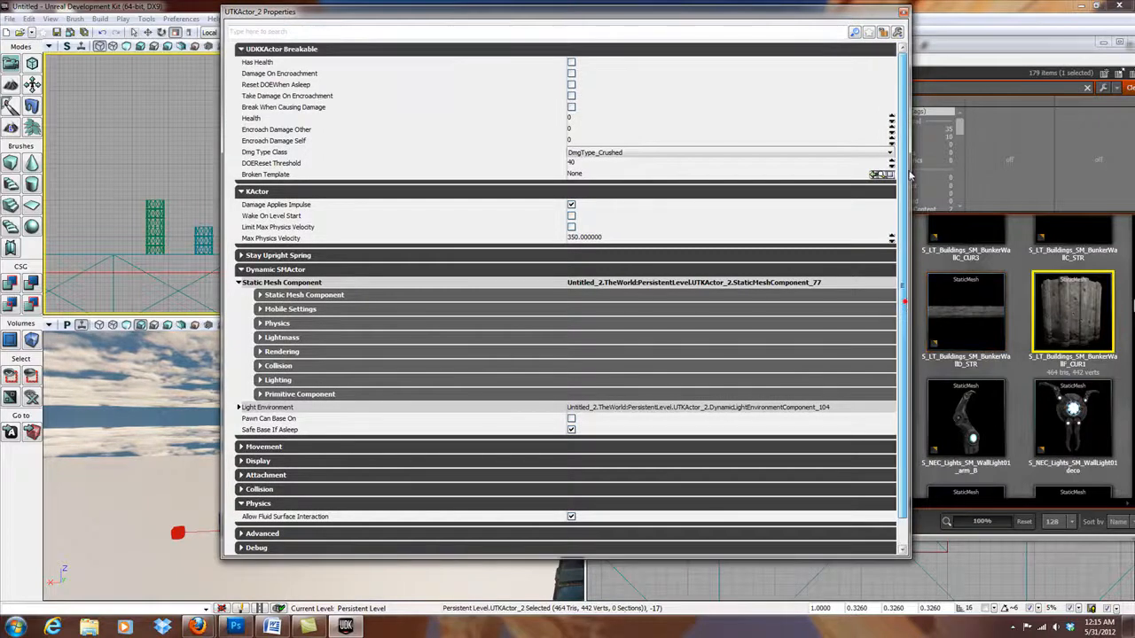
Step: Search the wall's properties for "weig" and clear the search
left_click(316, 33)
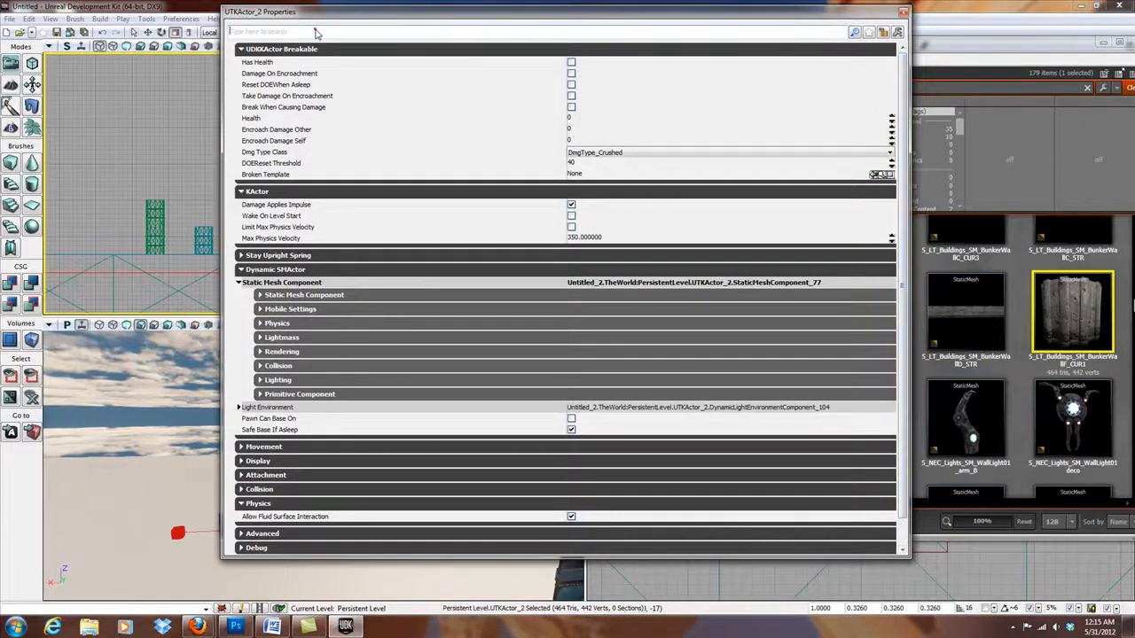
left_click(262, 33)
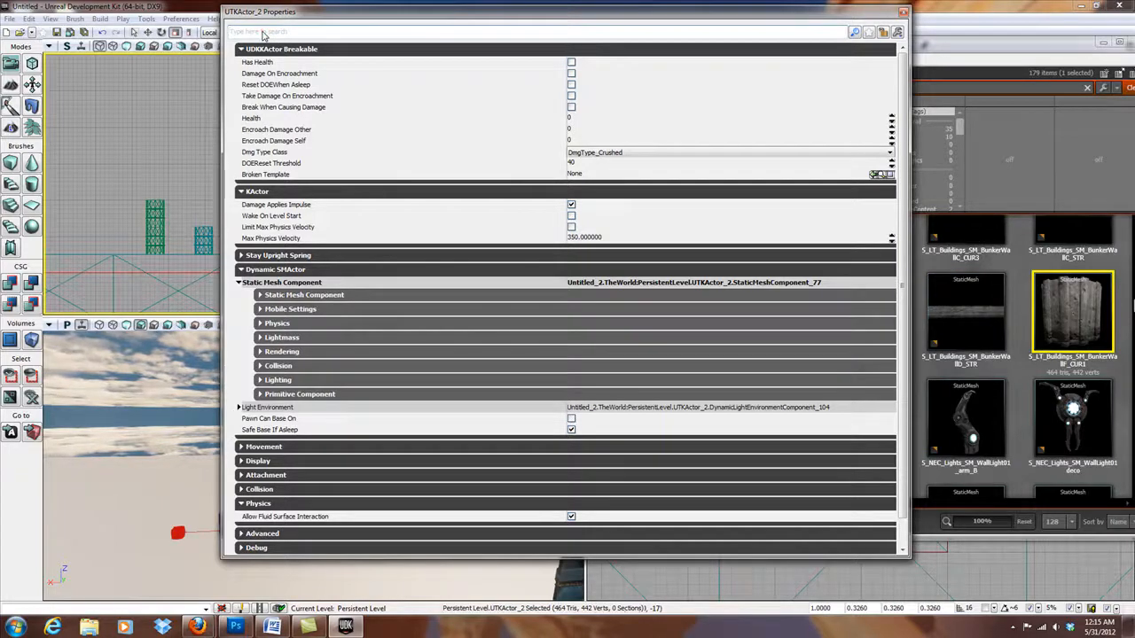
type("weig")
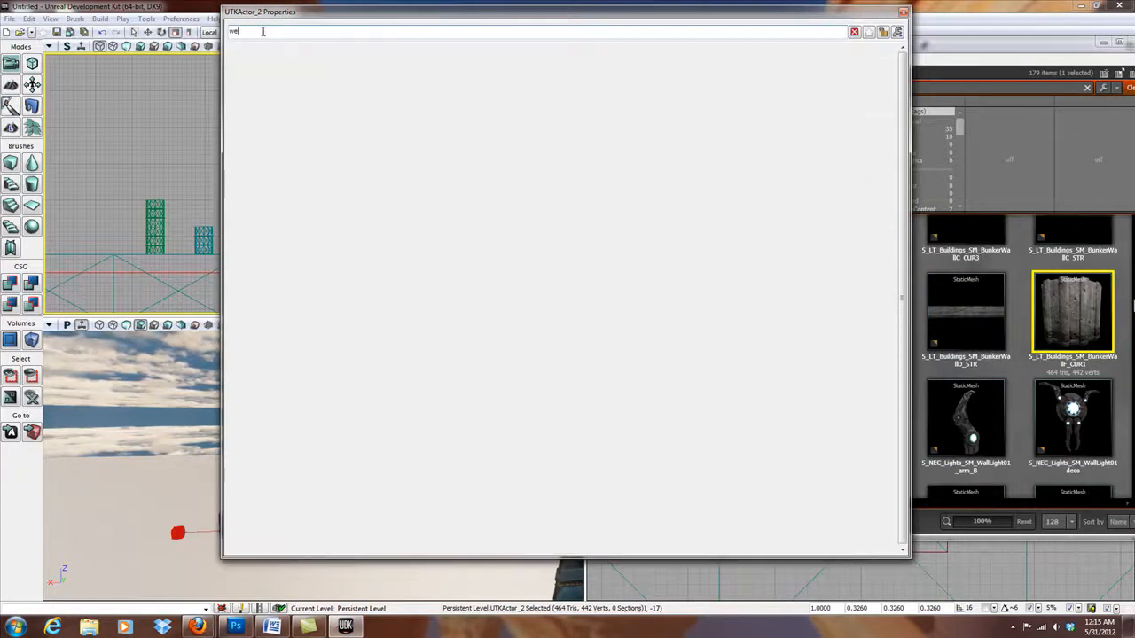
key("BackSpace")
key("BackSpace")
key("BackSpace")
key("BackSpace")
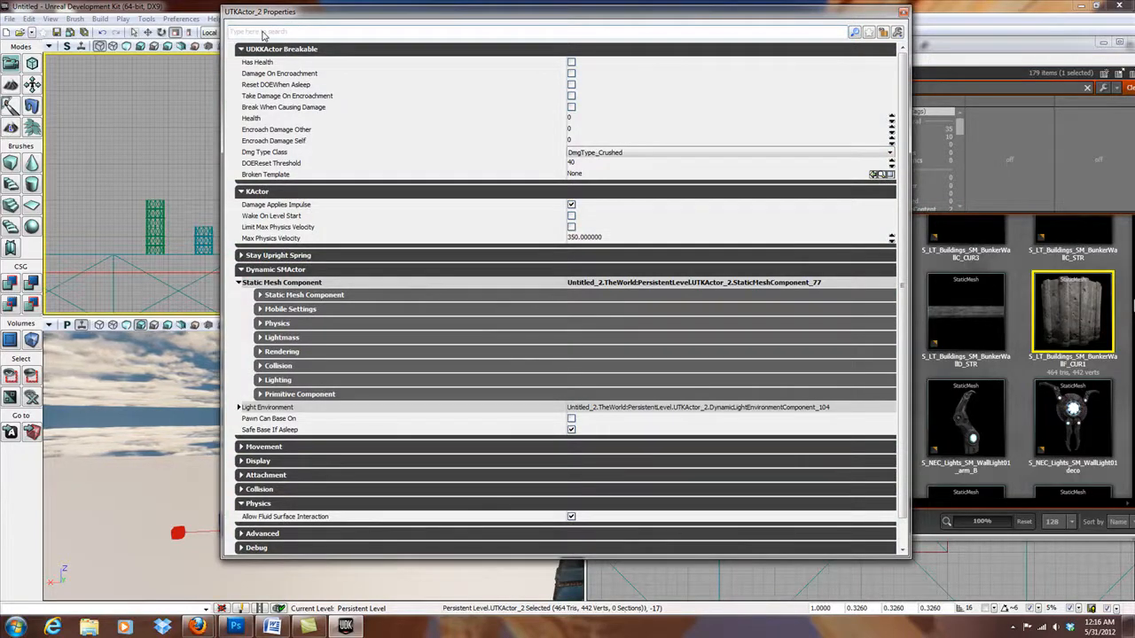
Step: Filter the wall's properties by "dam" to review the damage settings, and clear the filter
type("dma")
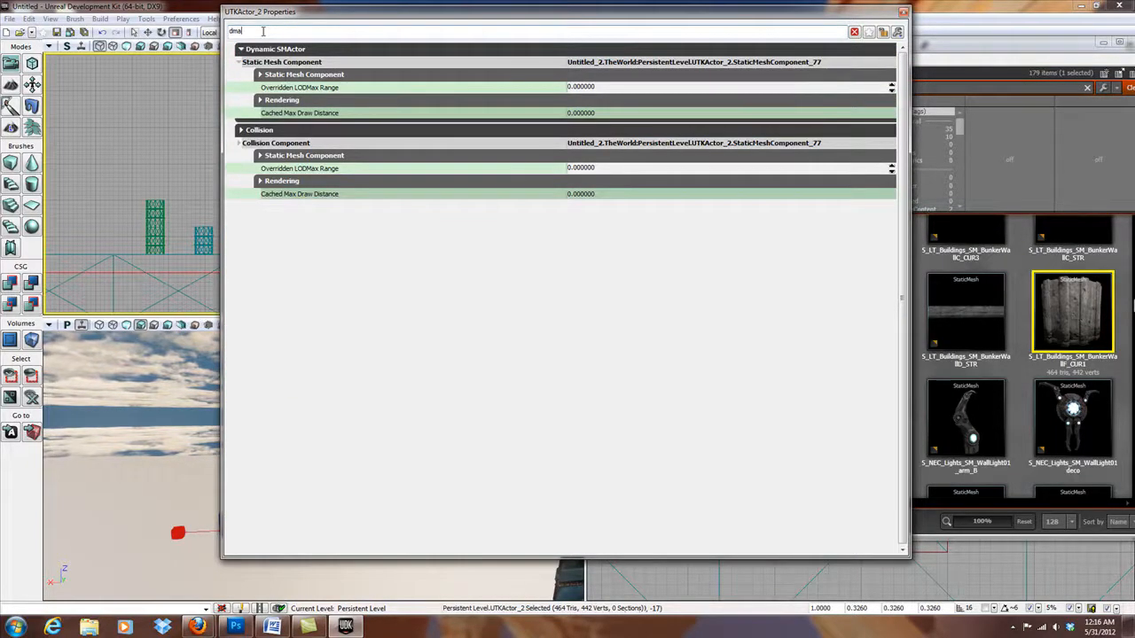
key("BackSpace")
key("BackSpace")
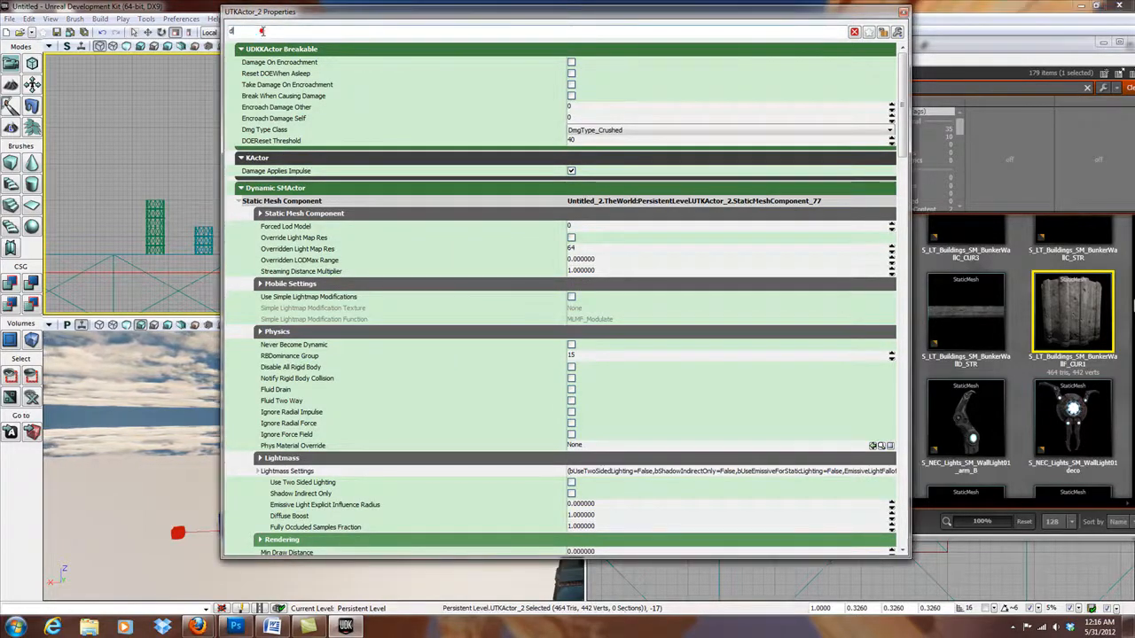
type("am")
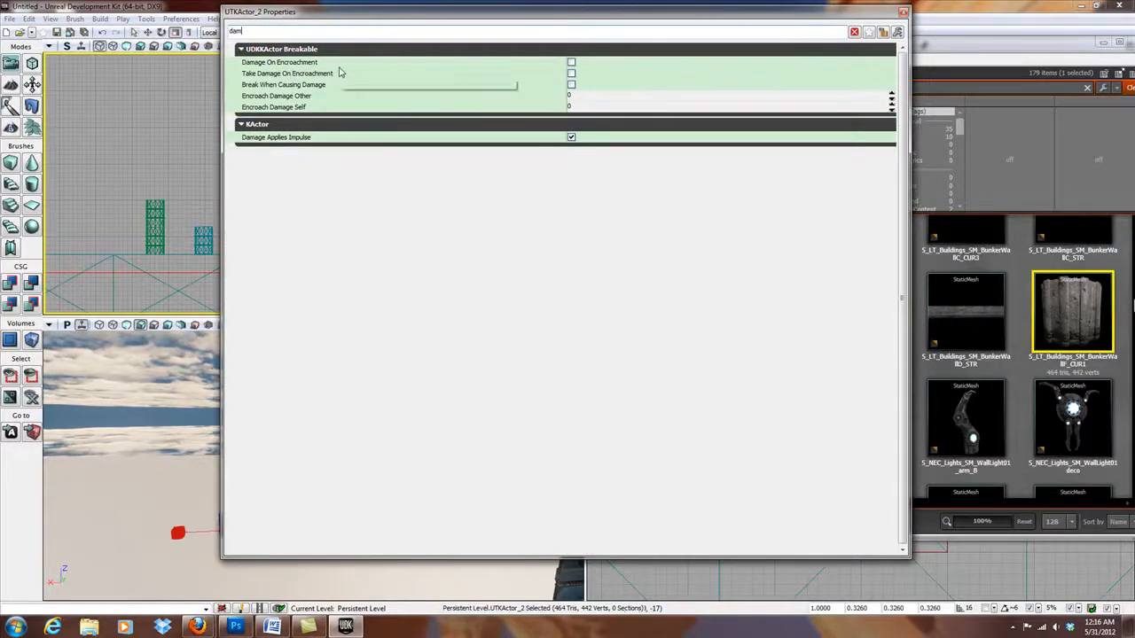
left_click_drag(250, 33, 206, 34)
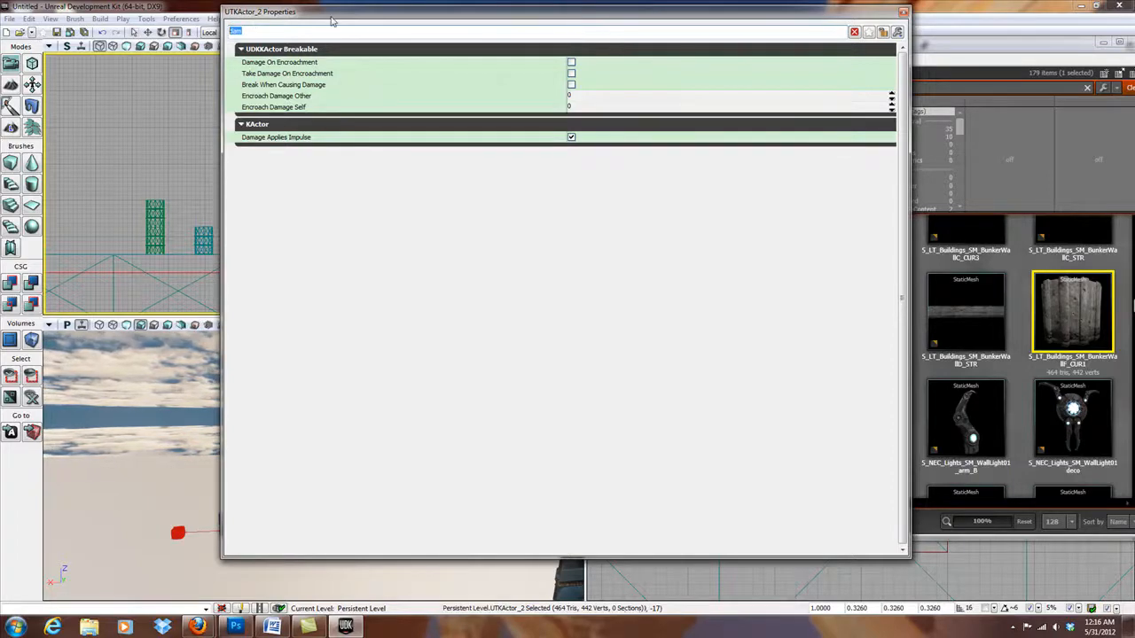
key("BackSpace")
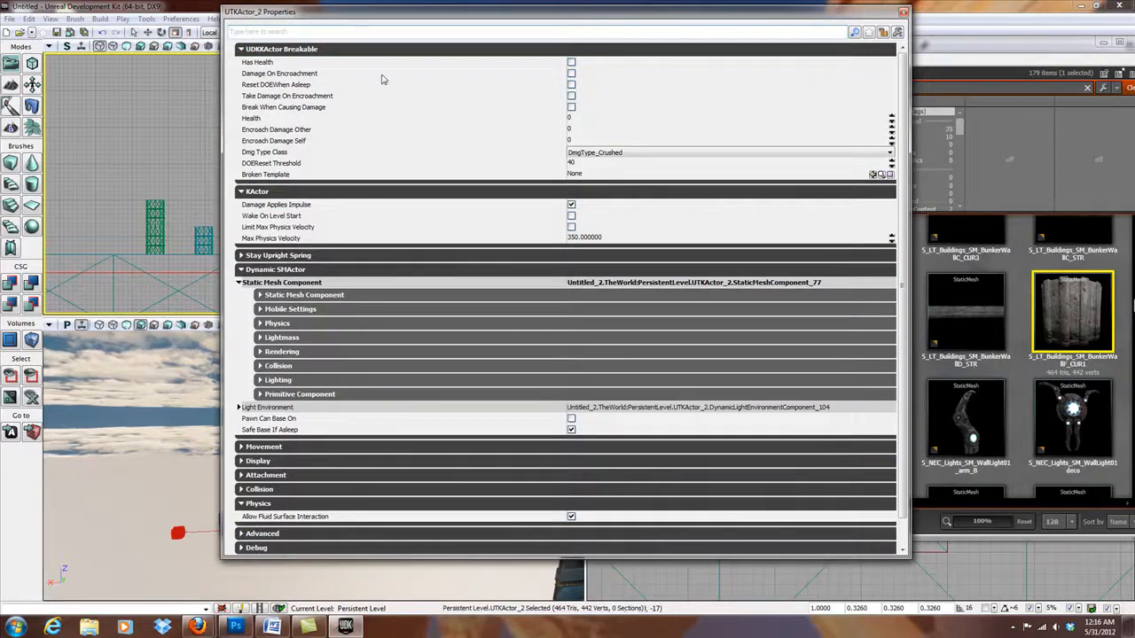
Step: Enable Collide Complex in the wall's Collision settings, keeping the collision type COLLIDE_BlockAll
scroll(416, 141, "down", 1)
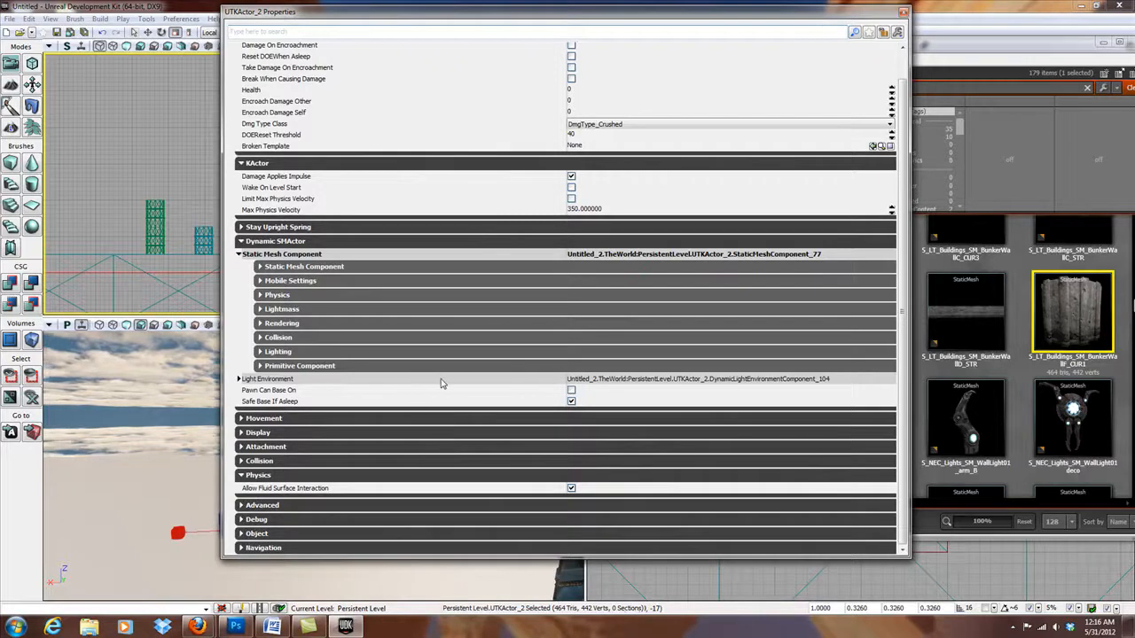
left_click(240, 461)
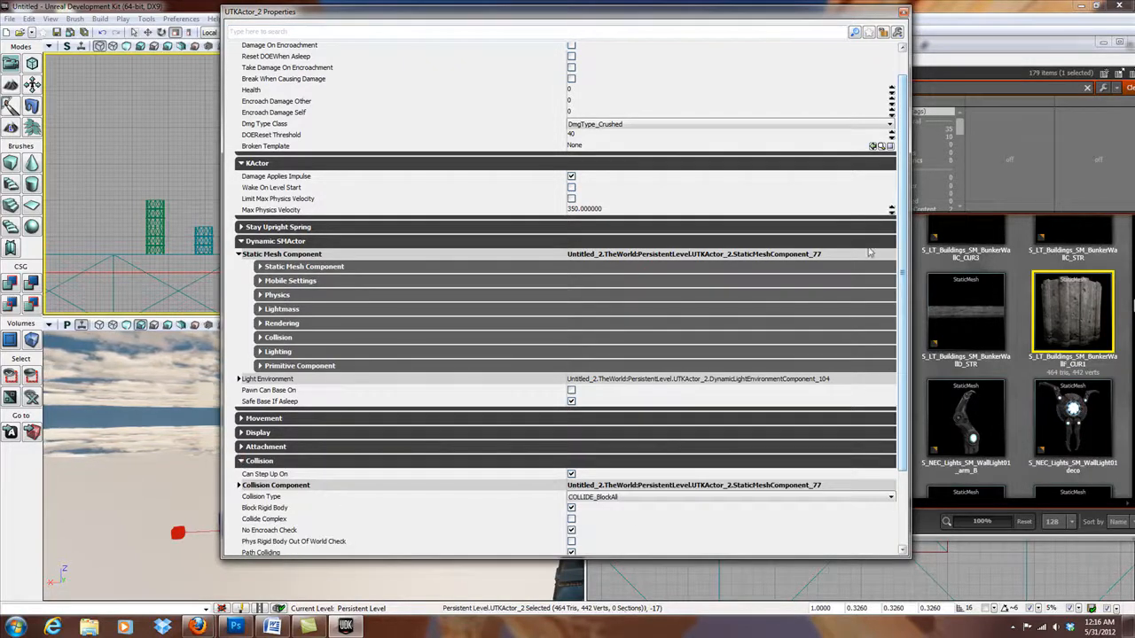
scroll(889, 229, "down", 3)
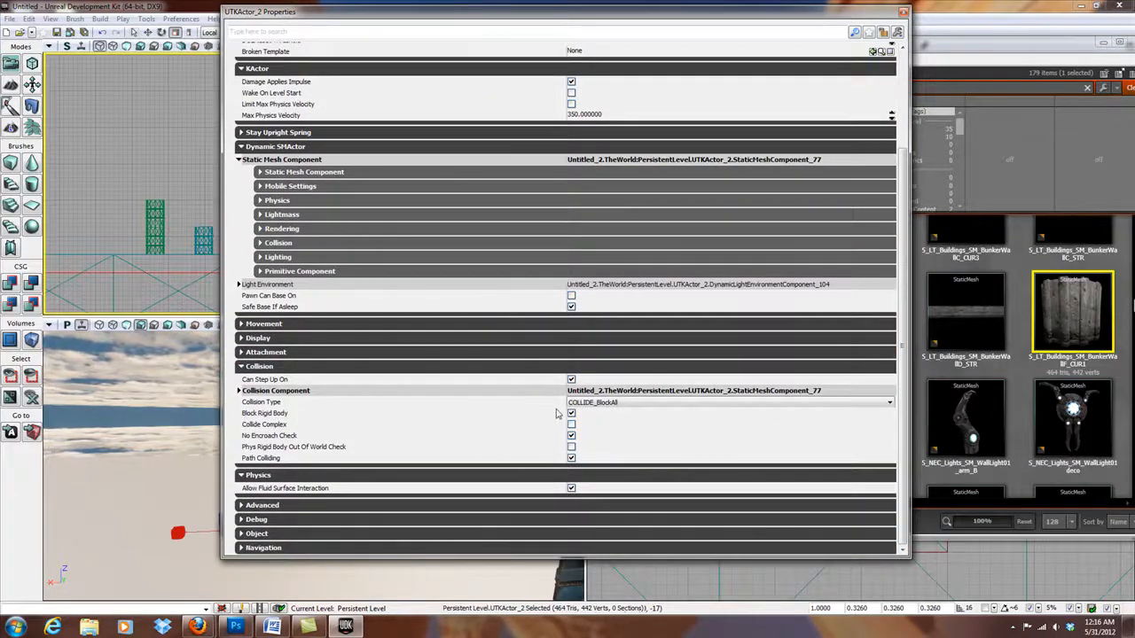
left_click(621, 403)
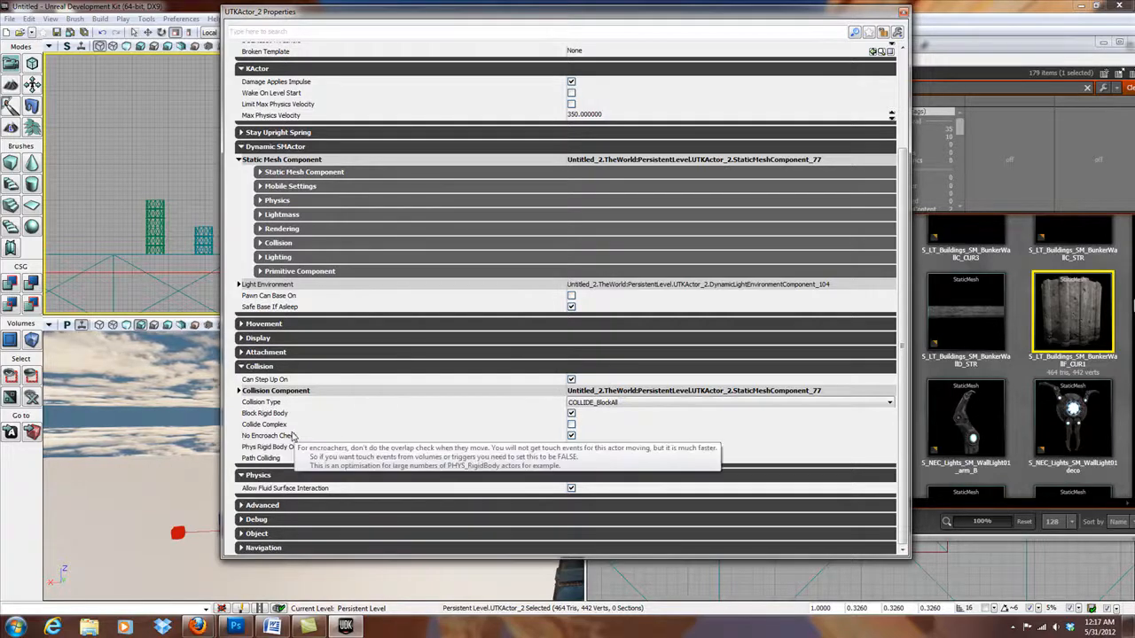
left_click(570, 426)
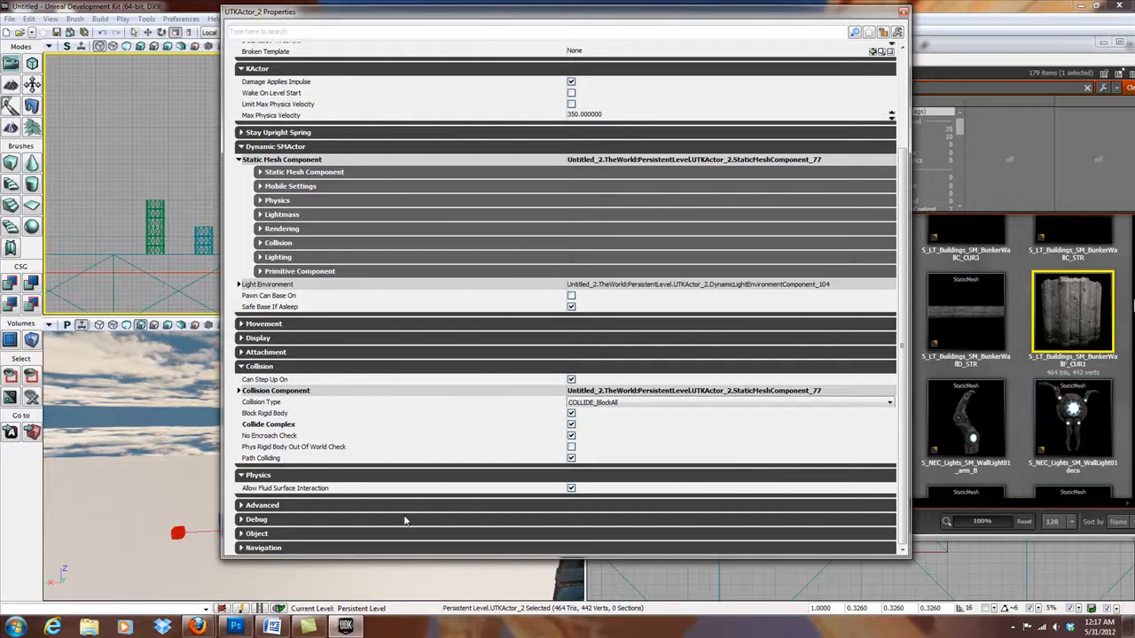
Step: Examine the wall's Advanced settings and collapse that category again
left_click(242, 506)
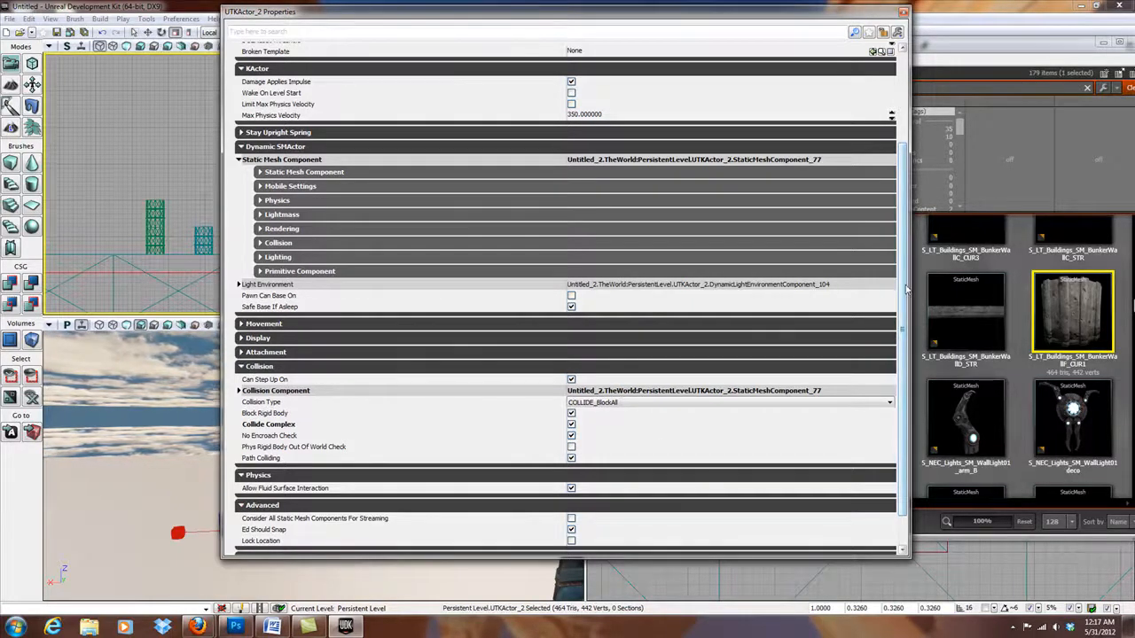
scroll(906, 301, "down", 2)
scroll(906, 308, "down", 1)
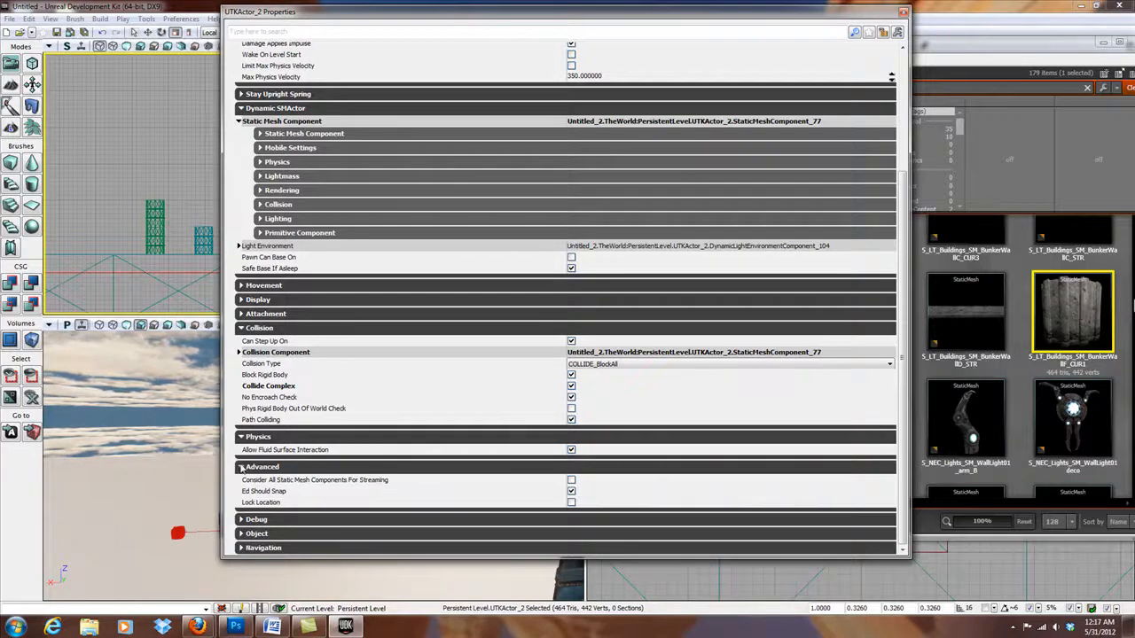
left_click(241, 467)
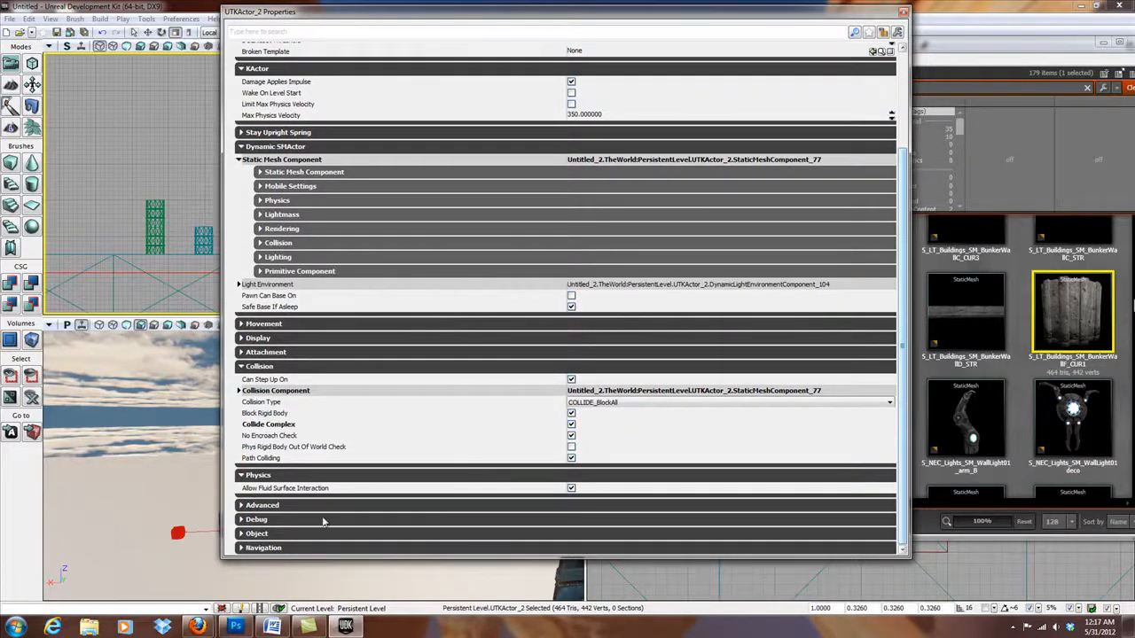
left_click(240, 505)
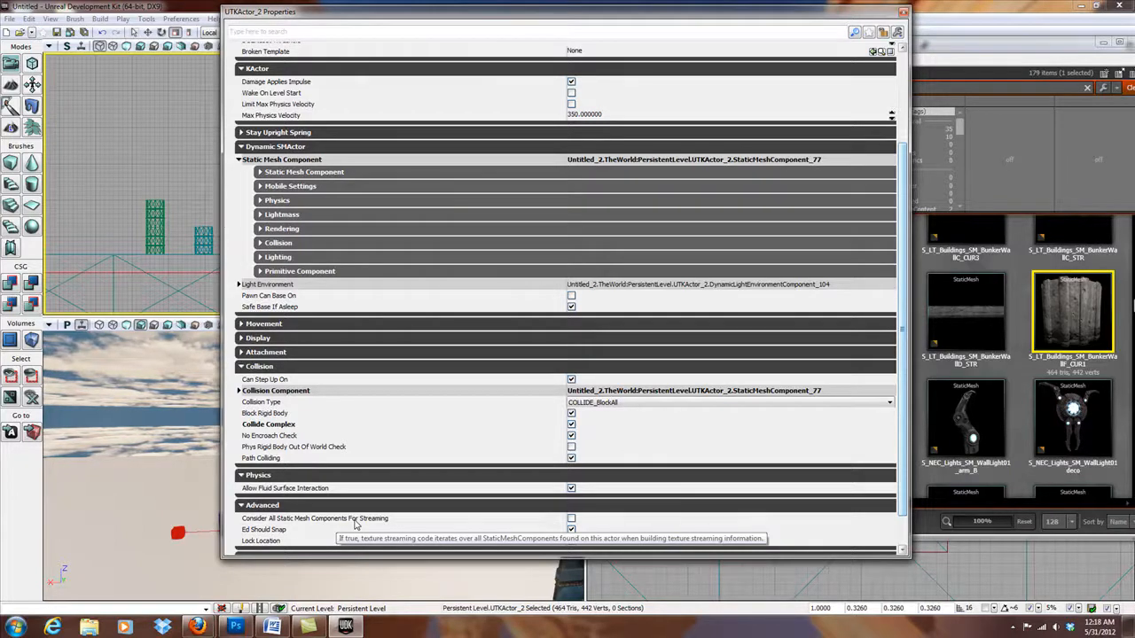
left_click(245, 505)
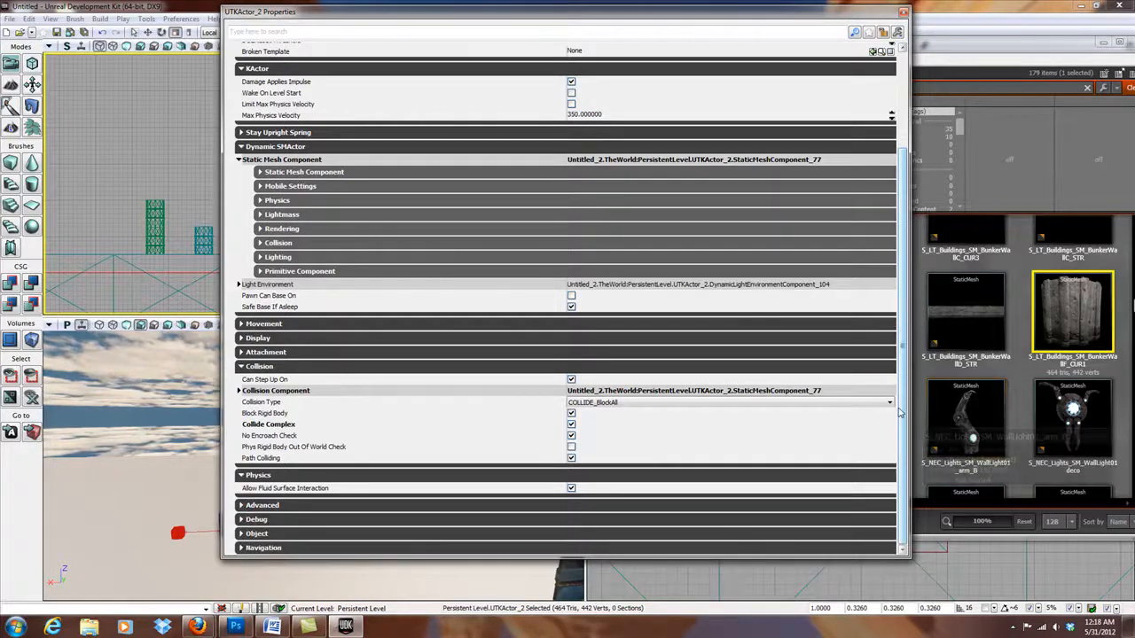
Step: Examine the wall's Object and Navigation settings and return to the start of the property list
left_click(241, 535)
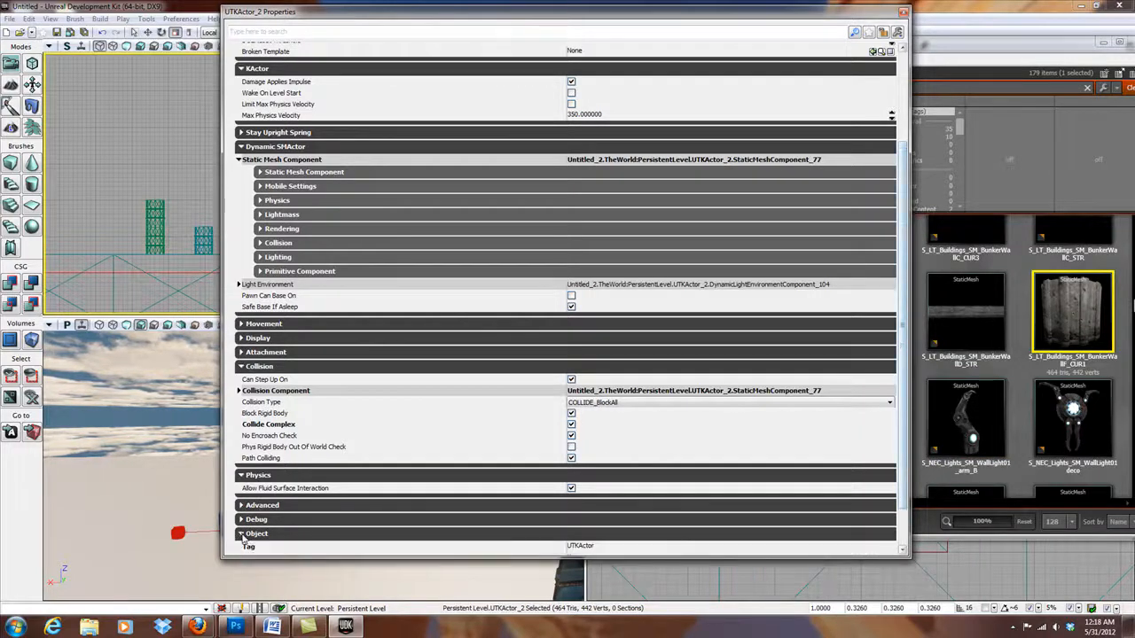
left_click_drag(901, 319, 917, 384)
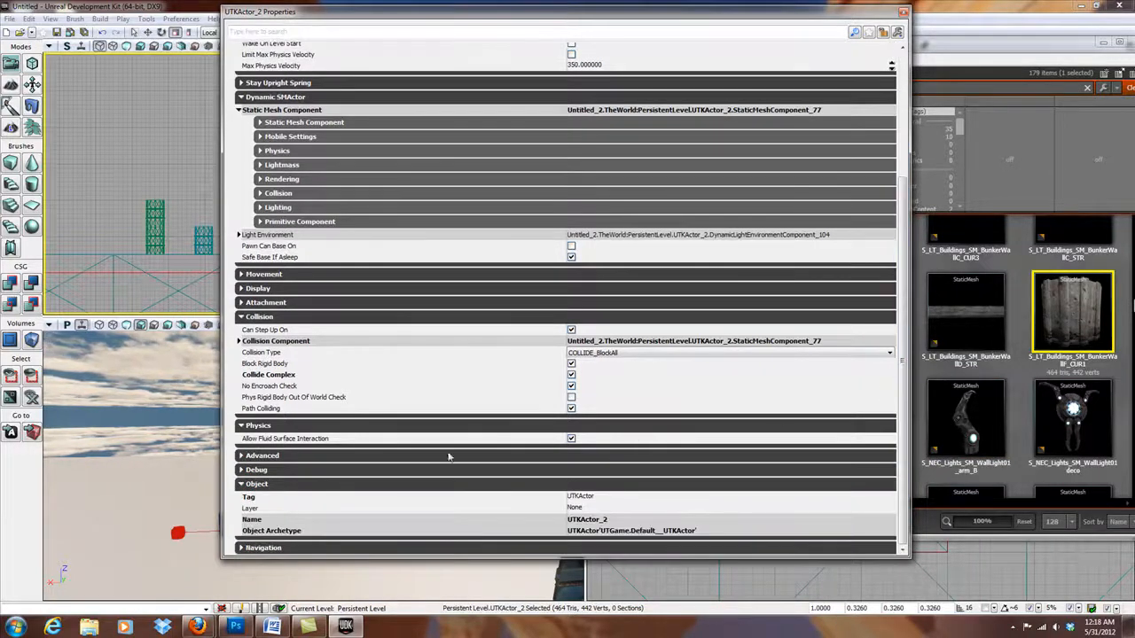
left_click(587, 497)
left_click(608, 502)
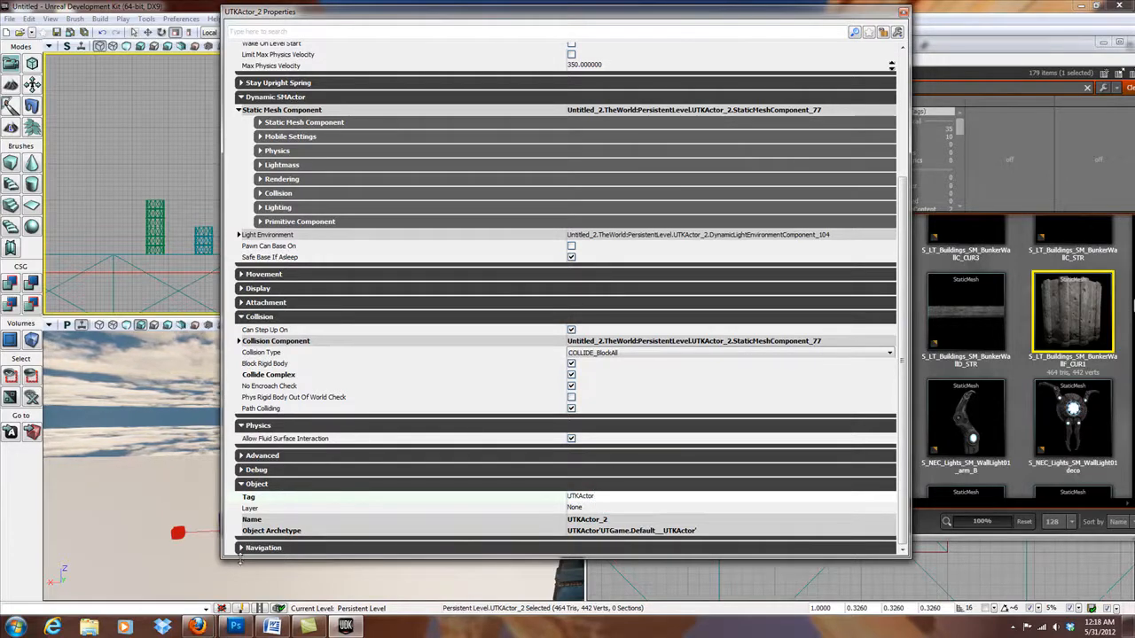
left_click(359, 548)
left_click(240, 547)
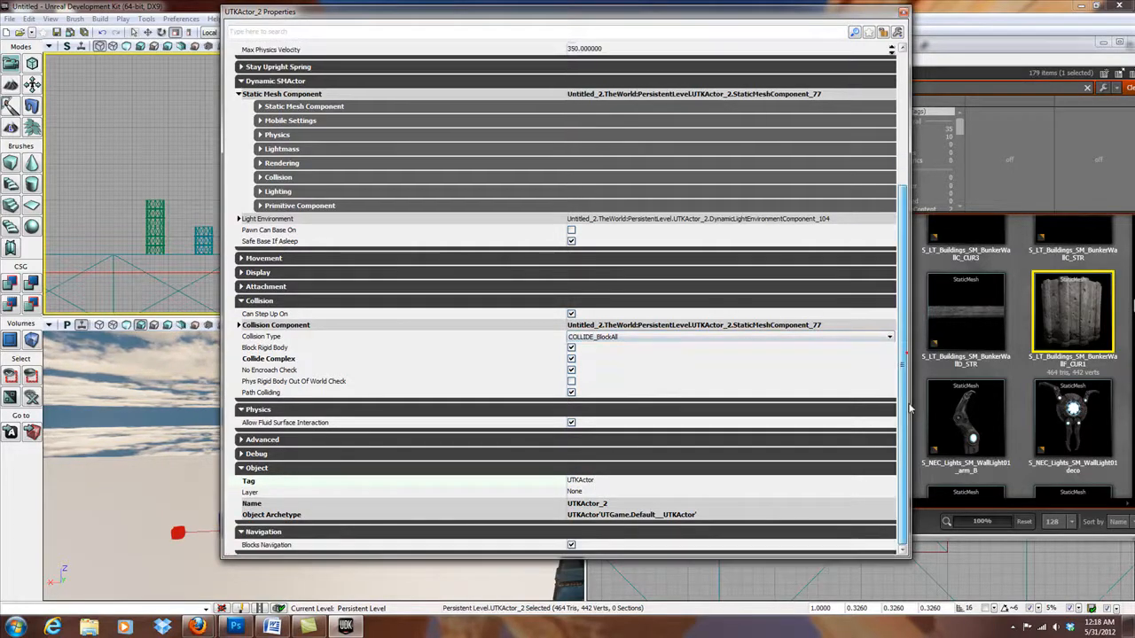
left_click_drag(905, 353, 889, 154)
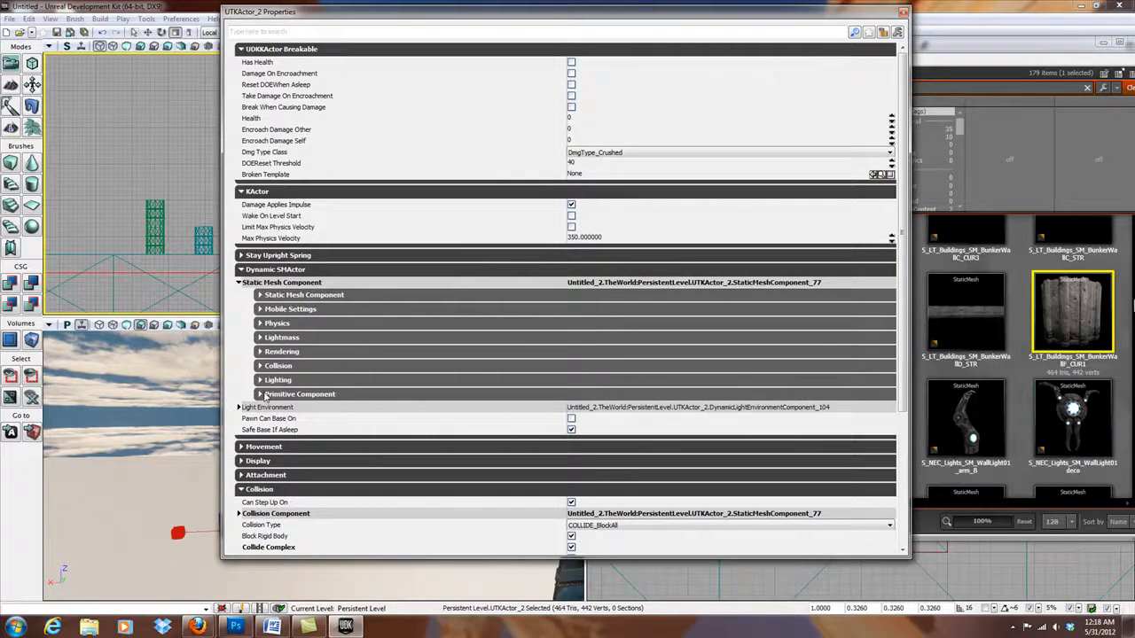
Step: Examine the wall's Primitive Component, Stay Upright Spring and Navigation settings
left_click(262, 394)
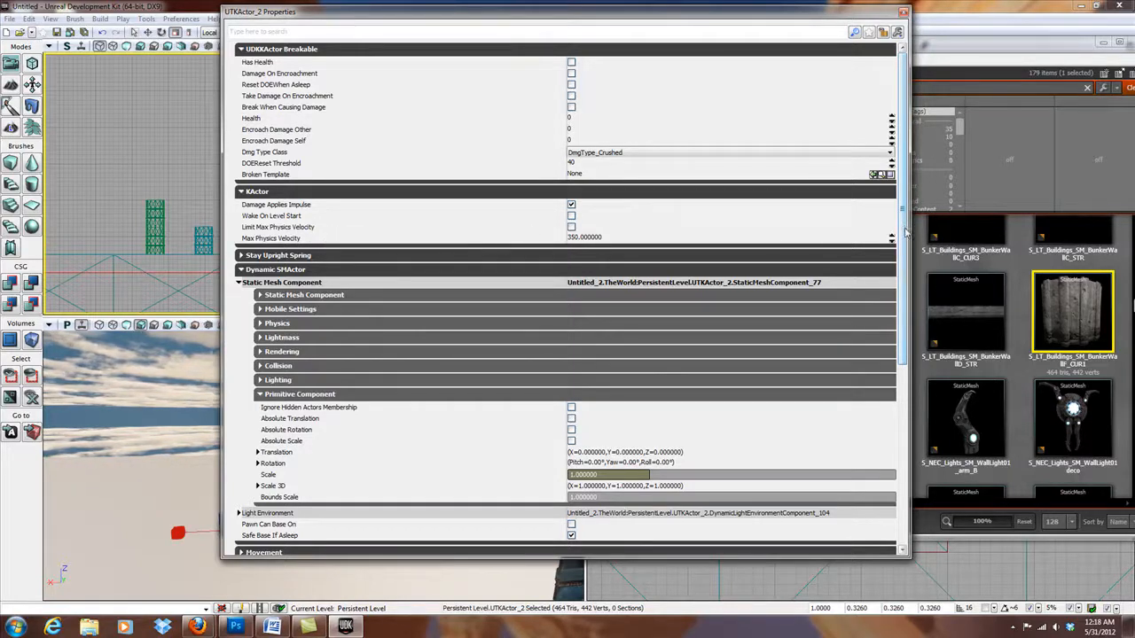
left_click_drag(904, 220, 922, 313)
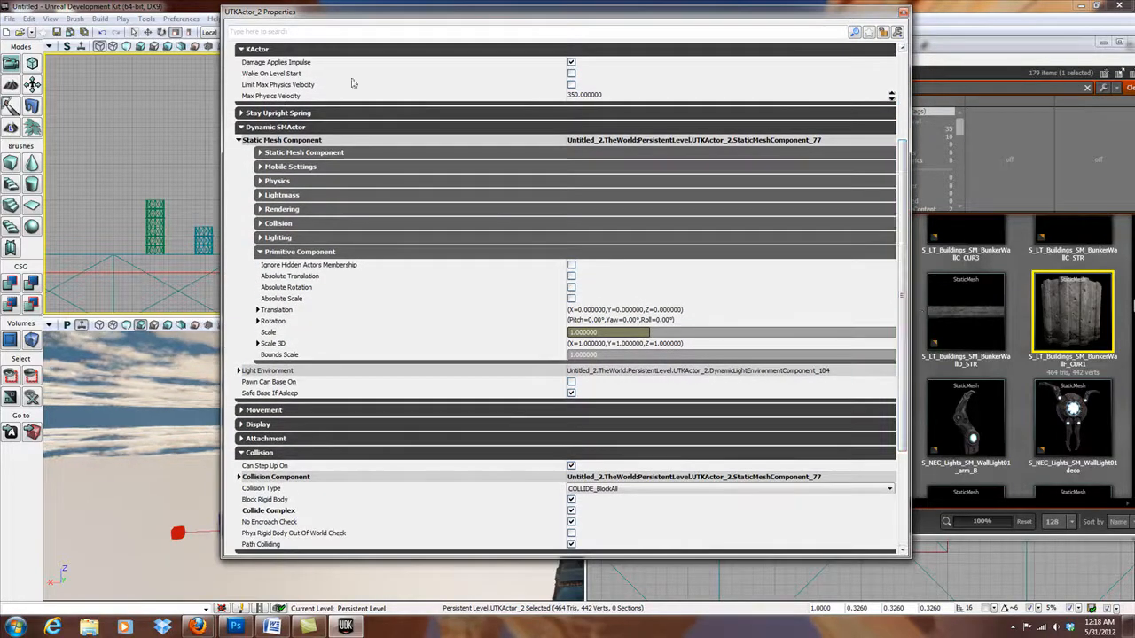
left_click(240, 113)
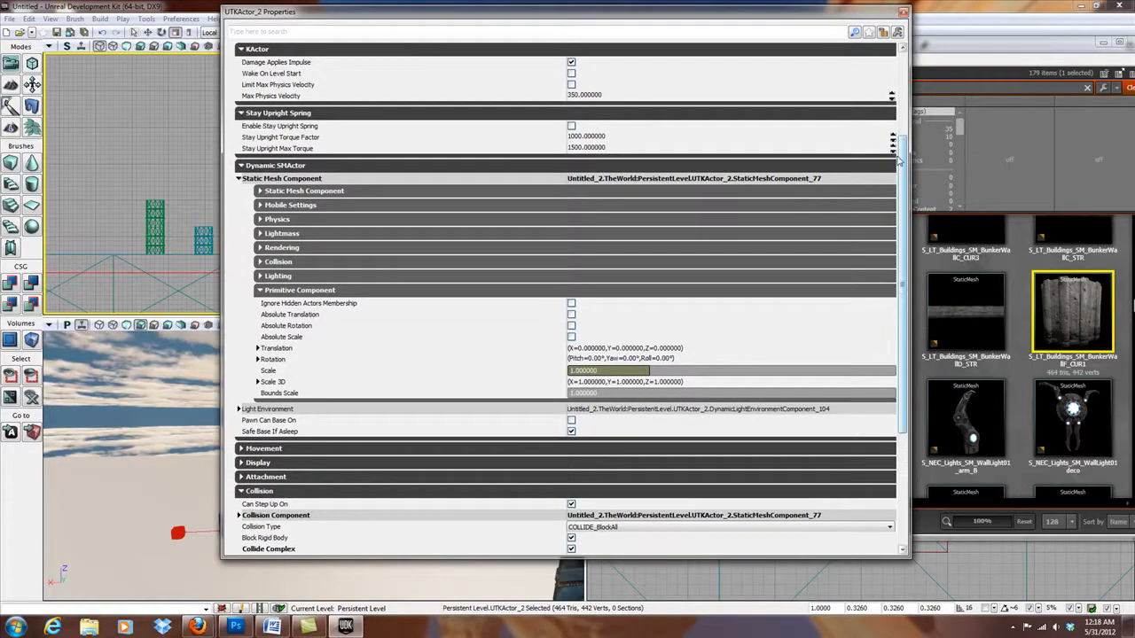
left_click_drag(897, 158, 930, 259)
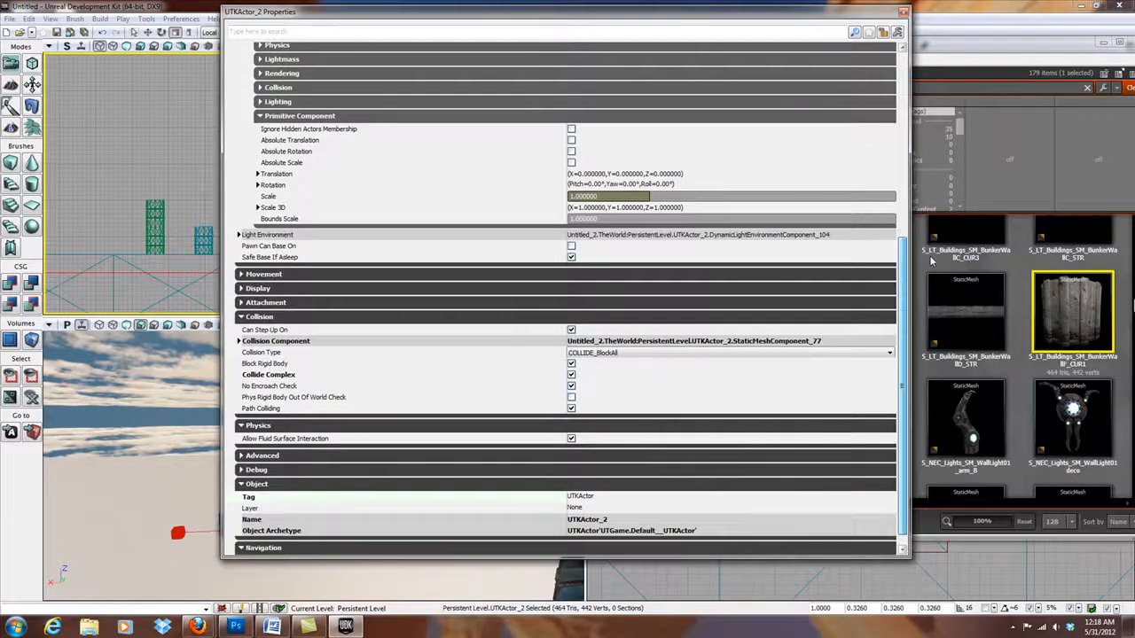
left_click(263, 547)
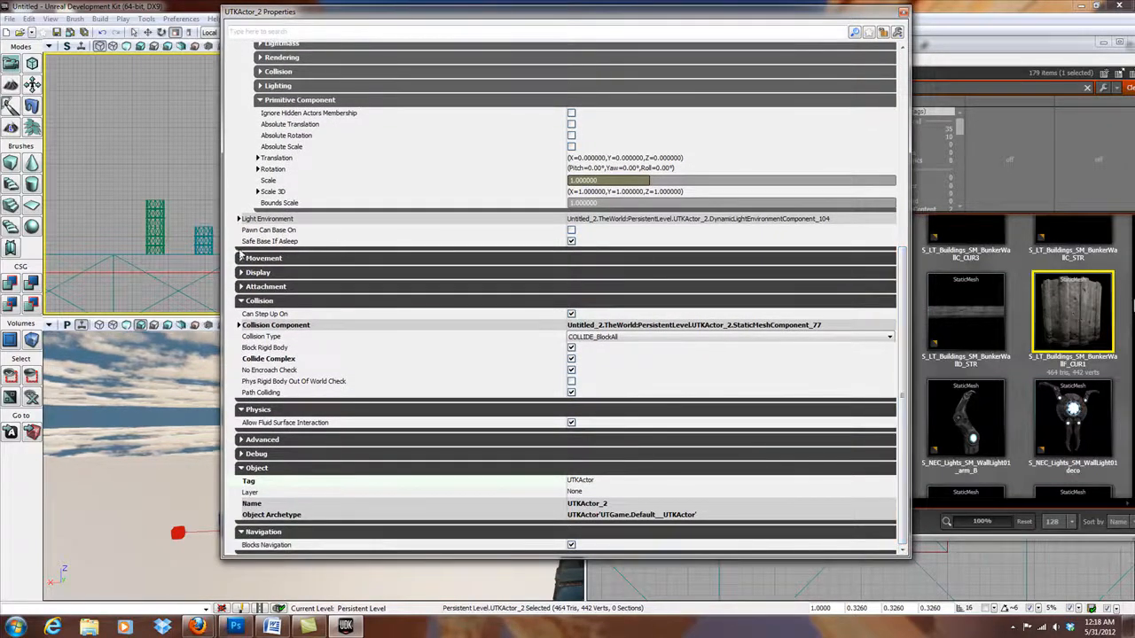
Step: Examine the wall's Movement settings, including the available physics types and the rotation rate, keeping PHYS_RigidBody, and close its properties
left_click(240, 258)
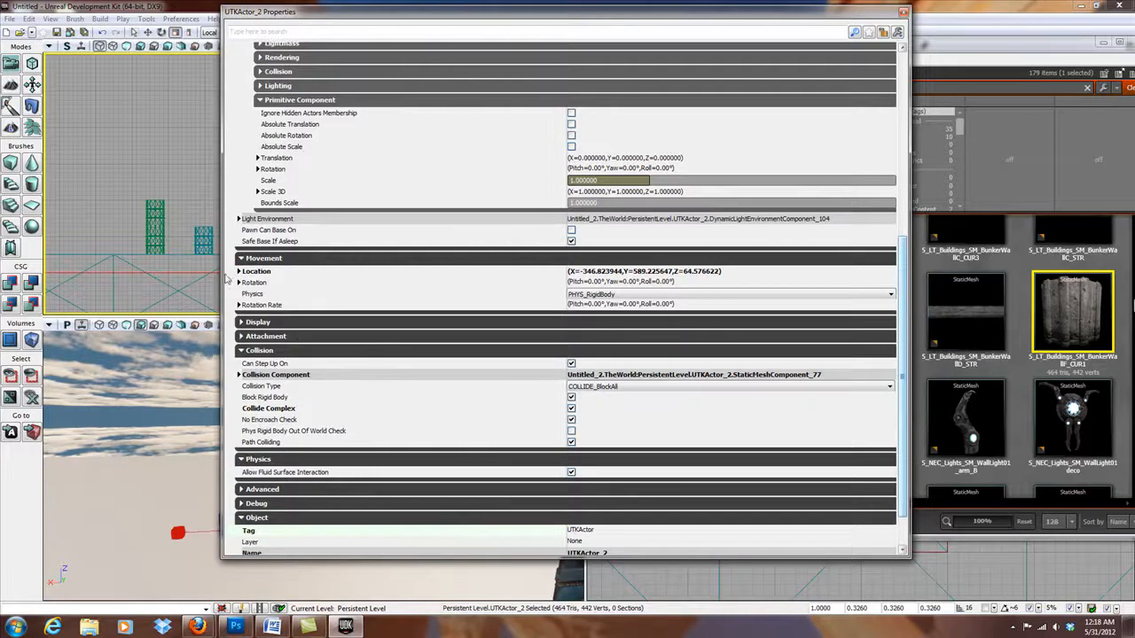
left_click(738, 296)
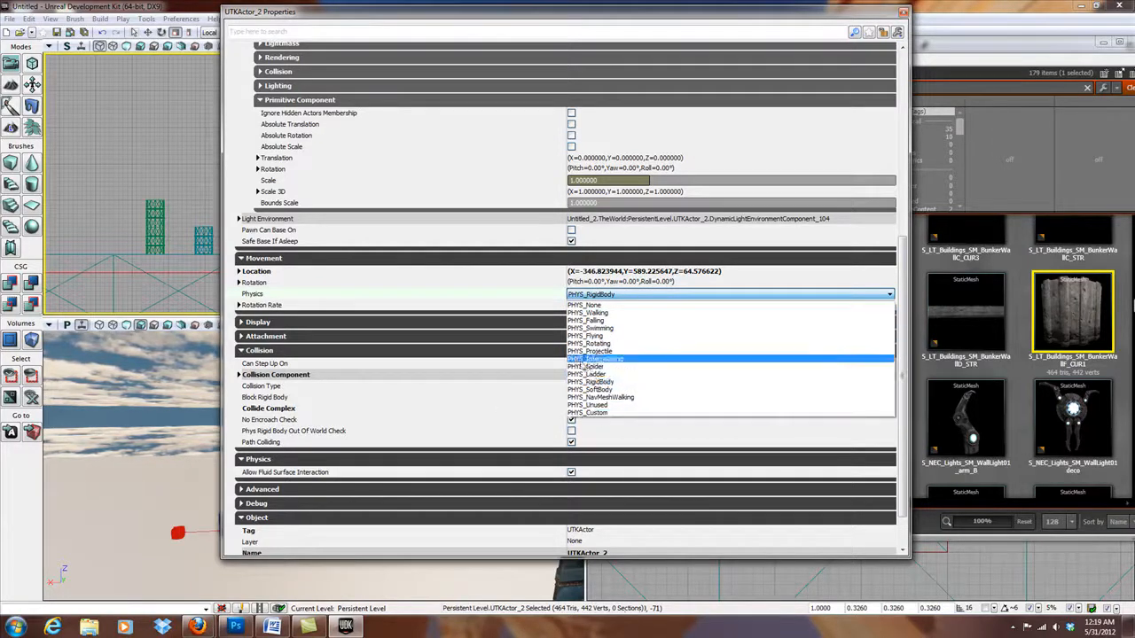
left_click(802, 256)
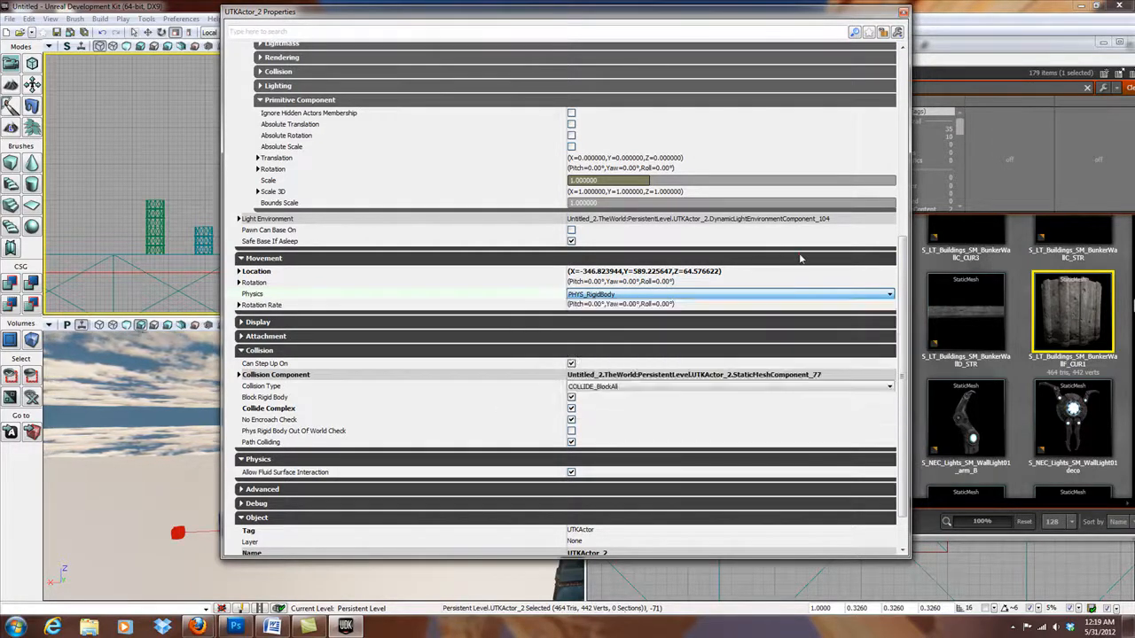
left_click(239, 305)
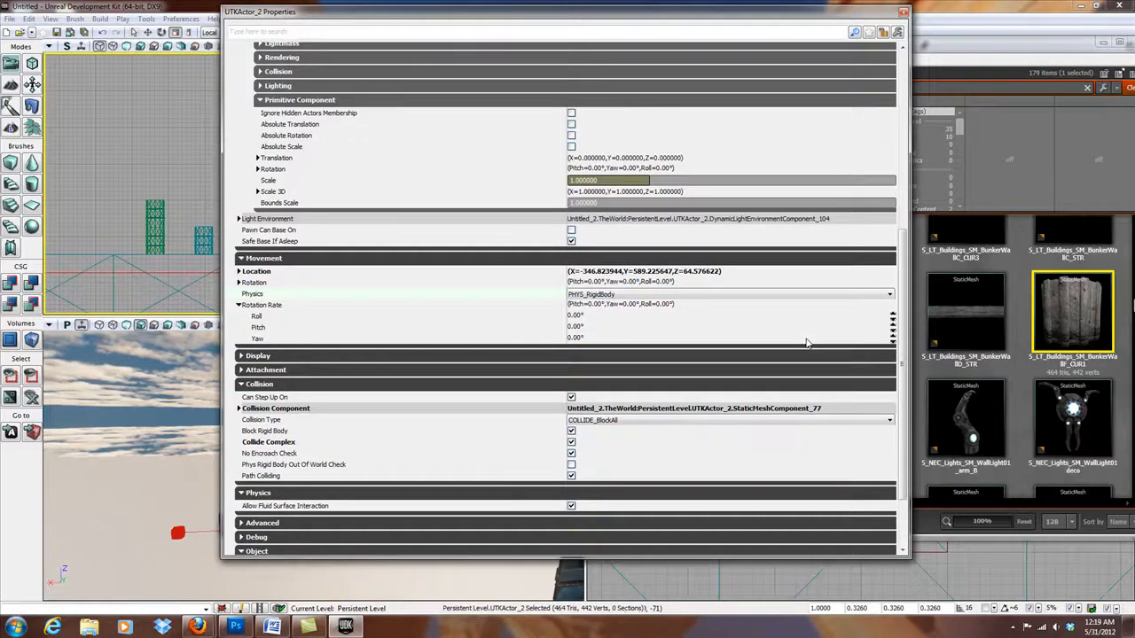
left_click(903, 12)
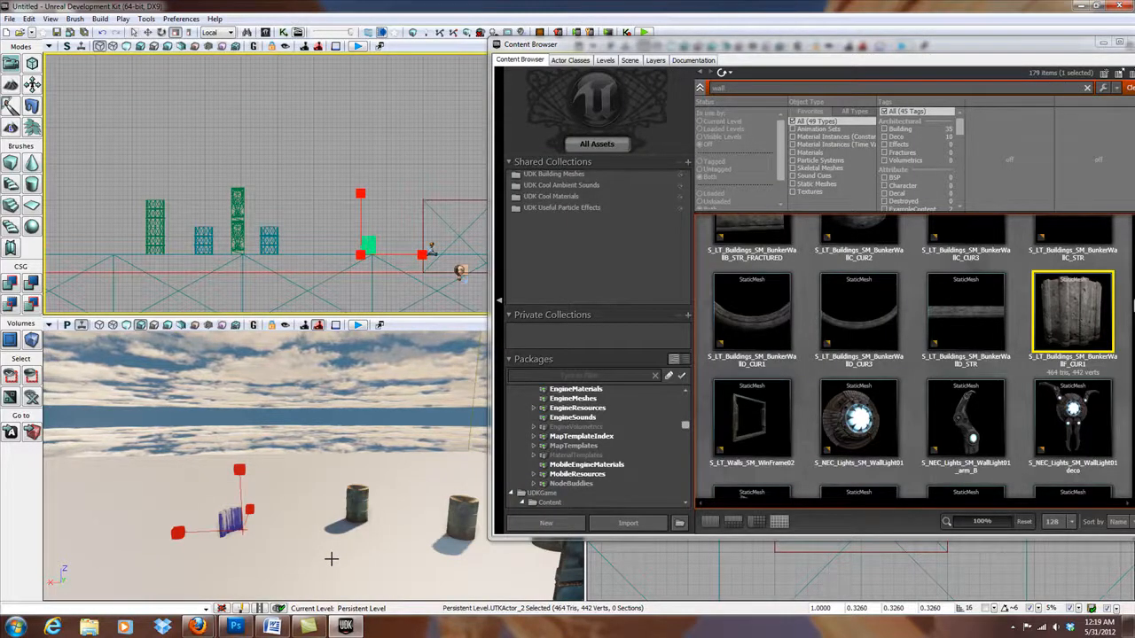
Step: Check the Game Type settings in the world properties, keeping UTGame as the game type for PIE
left_click(50, 19)
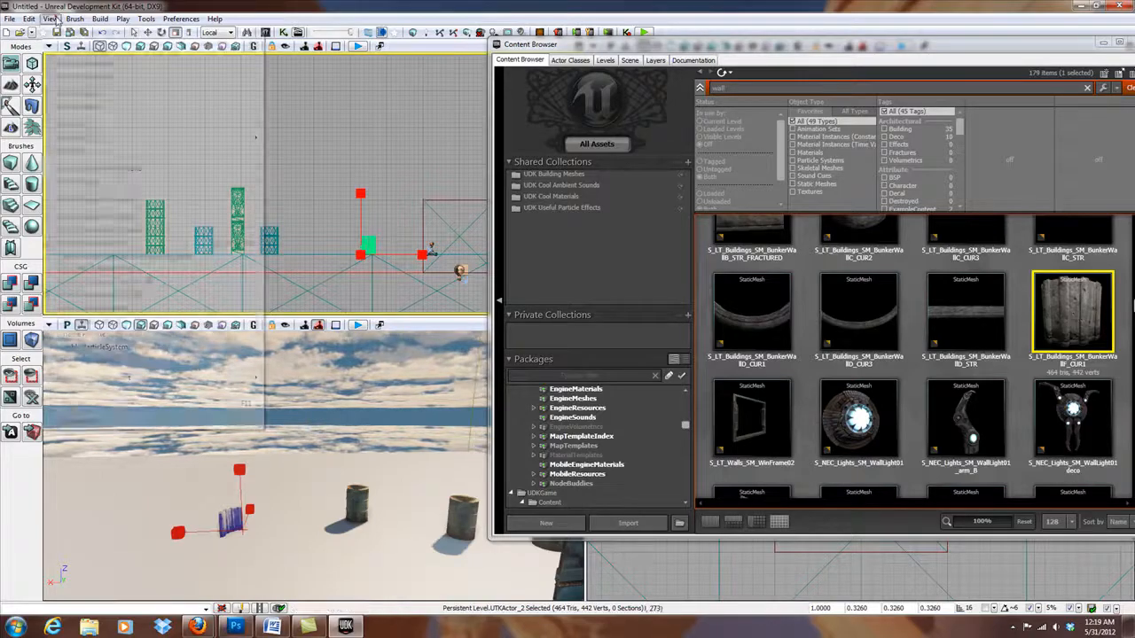
left_click(67, 78)
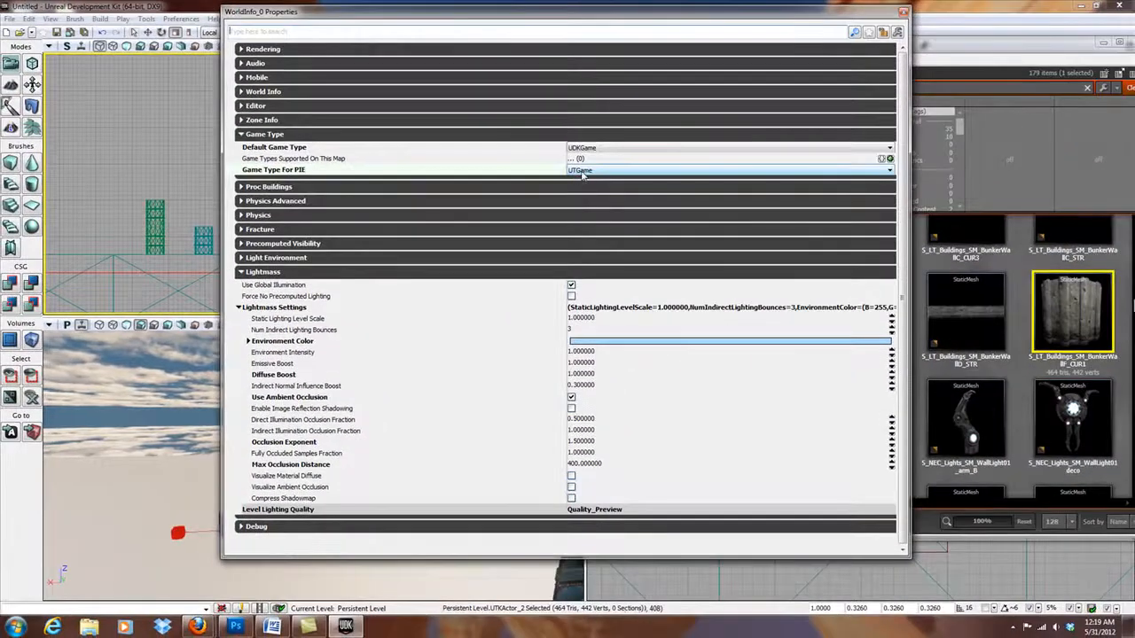
left_click(904, 12)
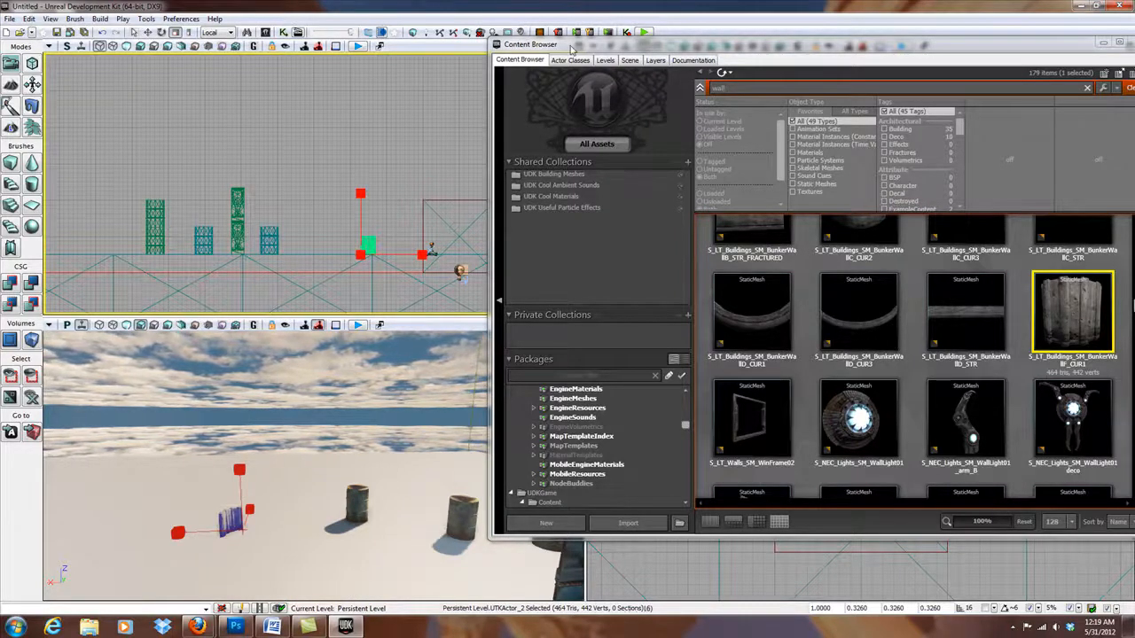
Step: Move the Content Browser clear of the main toolbar and build the level with its lighting, dismissing the build report windows
left_click_drag(572, 46, 711, 129)
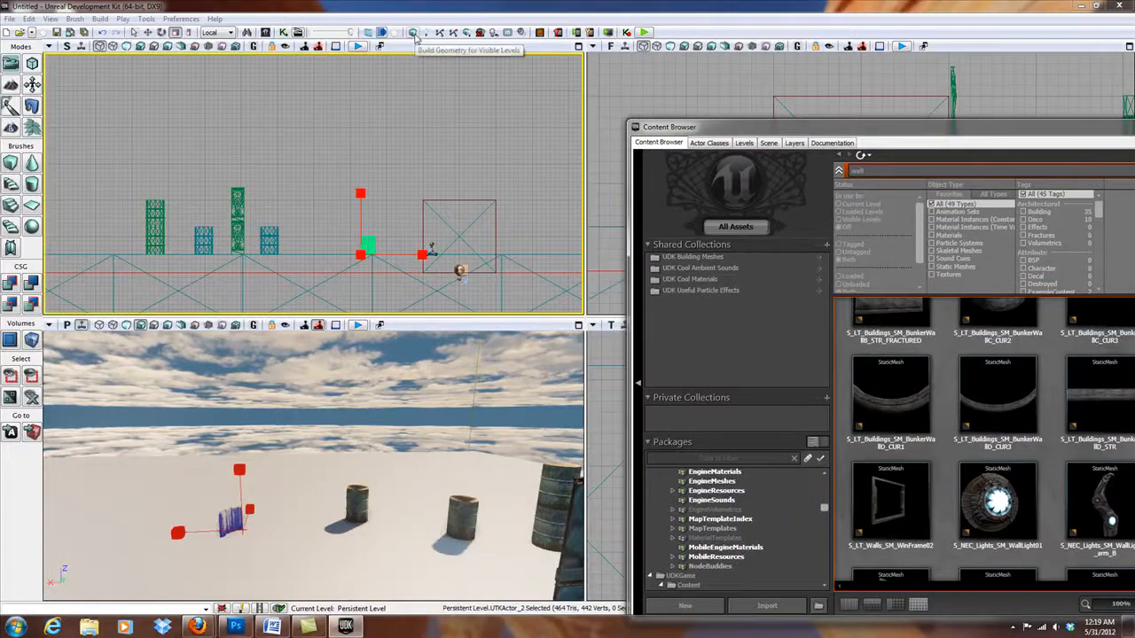
left_click(464, 34)
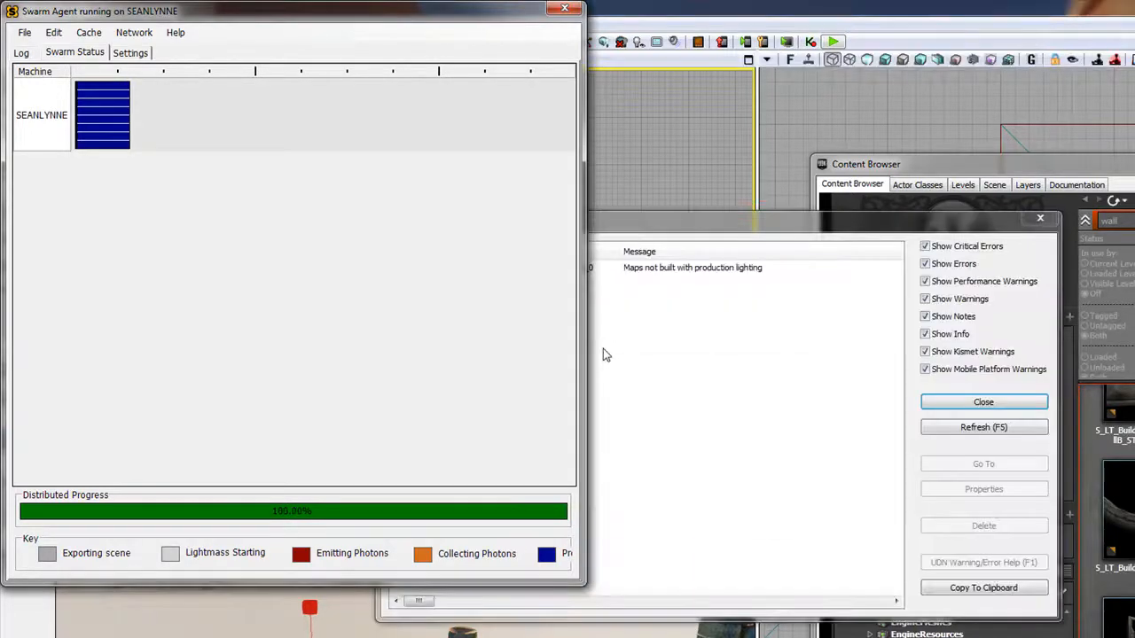
left_click(565, 11)
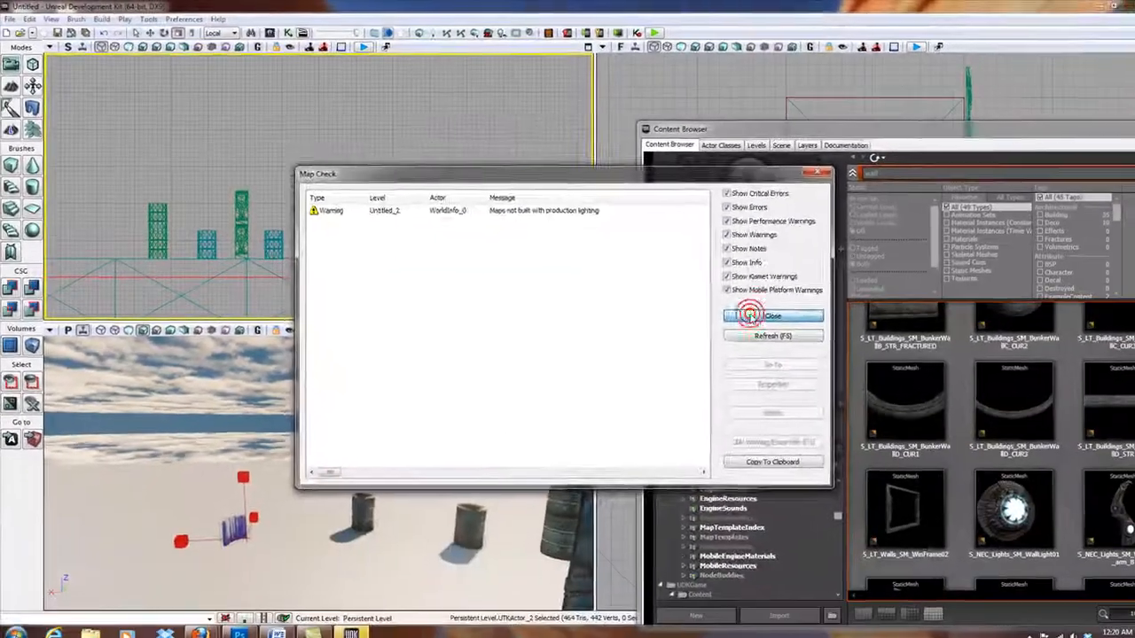
left_click(955, 404)
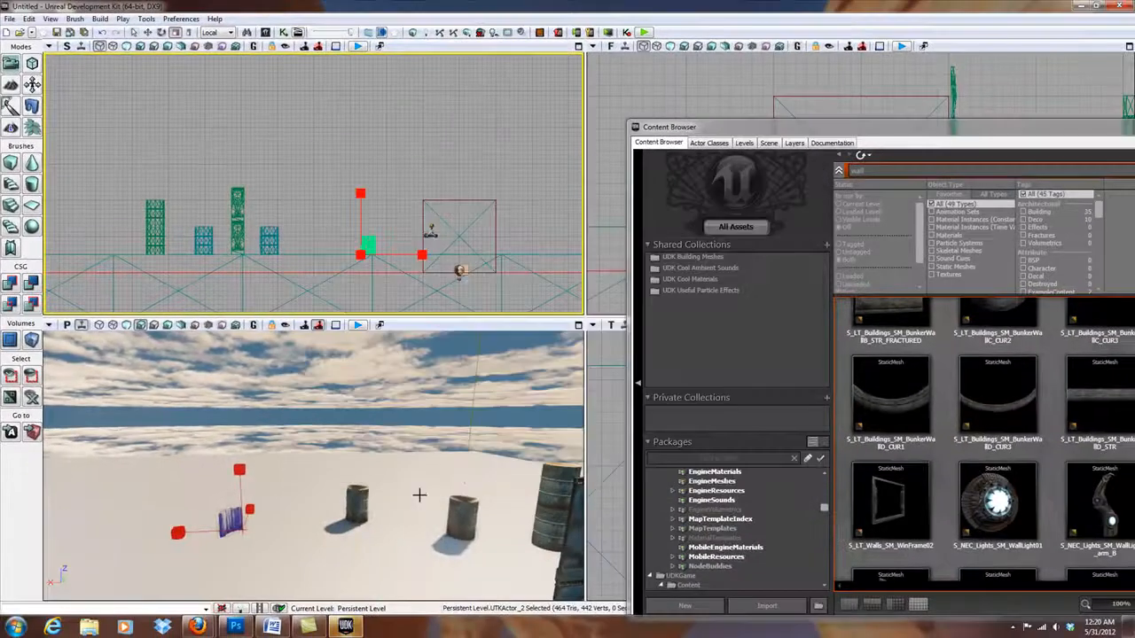
Step: Play the level from the floor near the wall and walk into the wall to test its physics
right_click(330, 551)
left_click(381, 519)
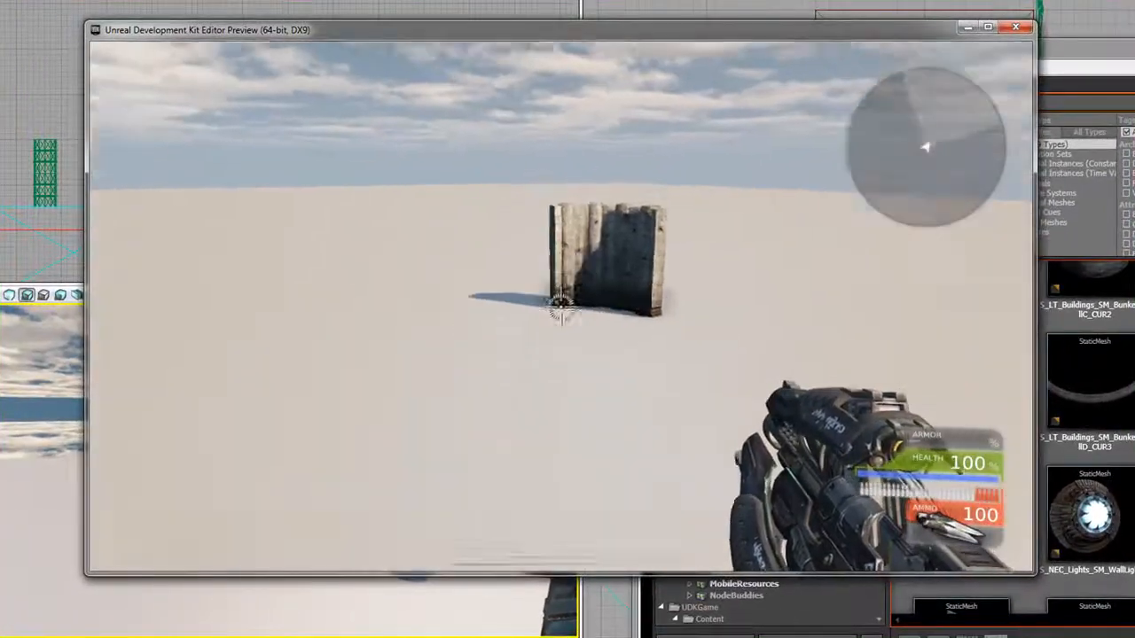
key("w")
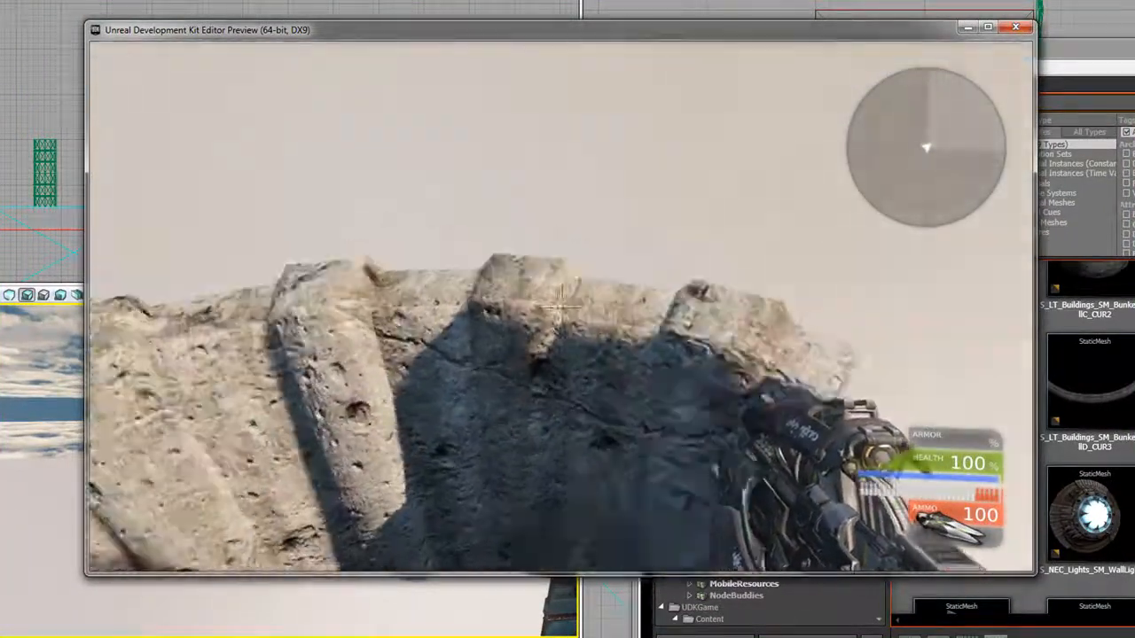
key("s")
key("w")
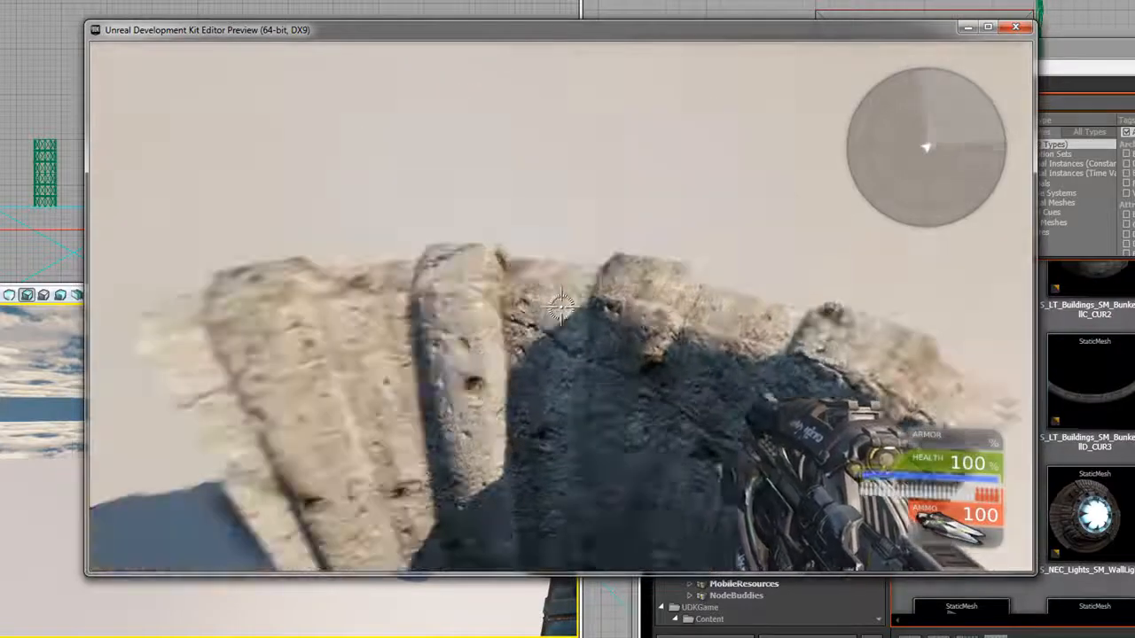
key("s")
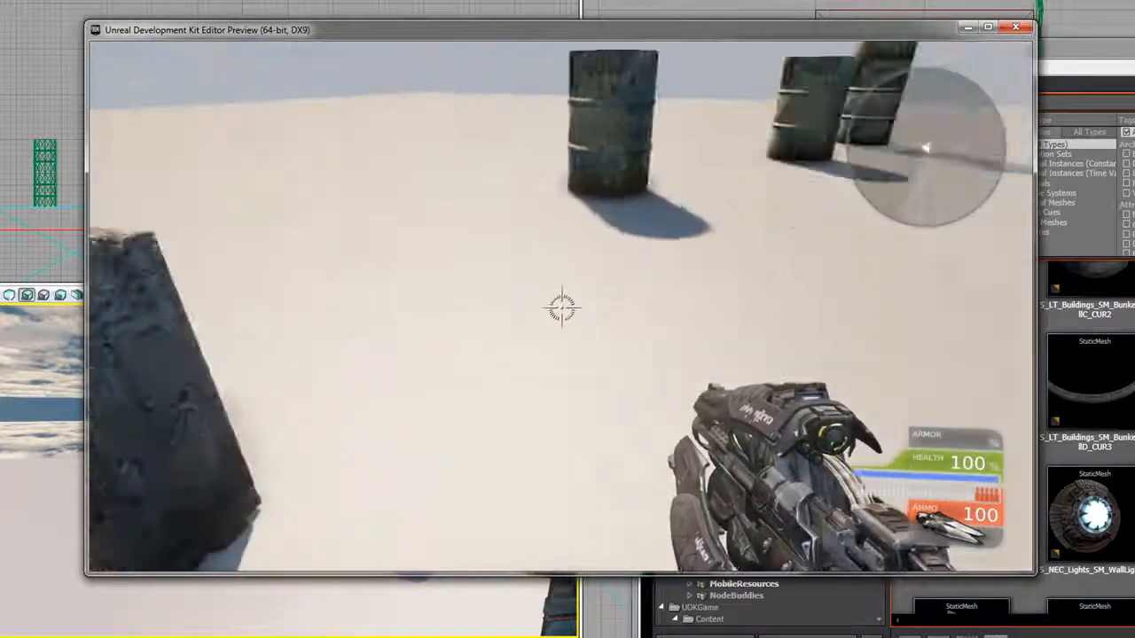
Step: Switch weapons in the game preview and test the wall and the nearby barrels with it
scroll(562, 308, "down", 1)
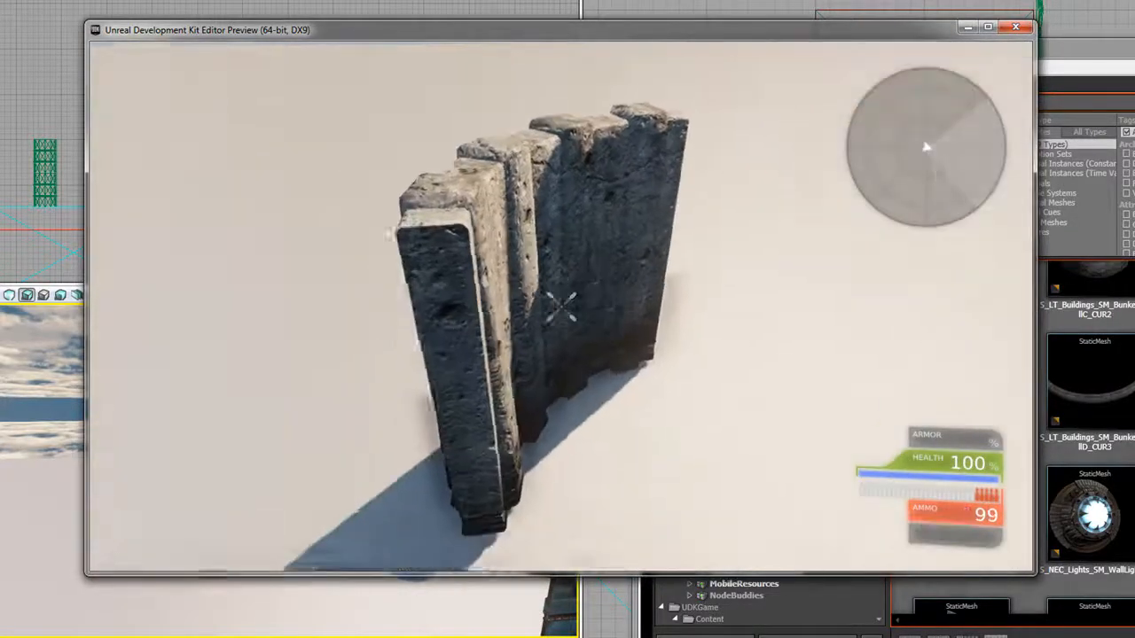
key("w")
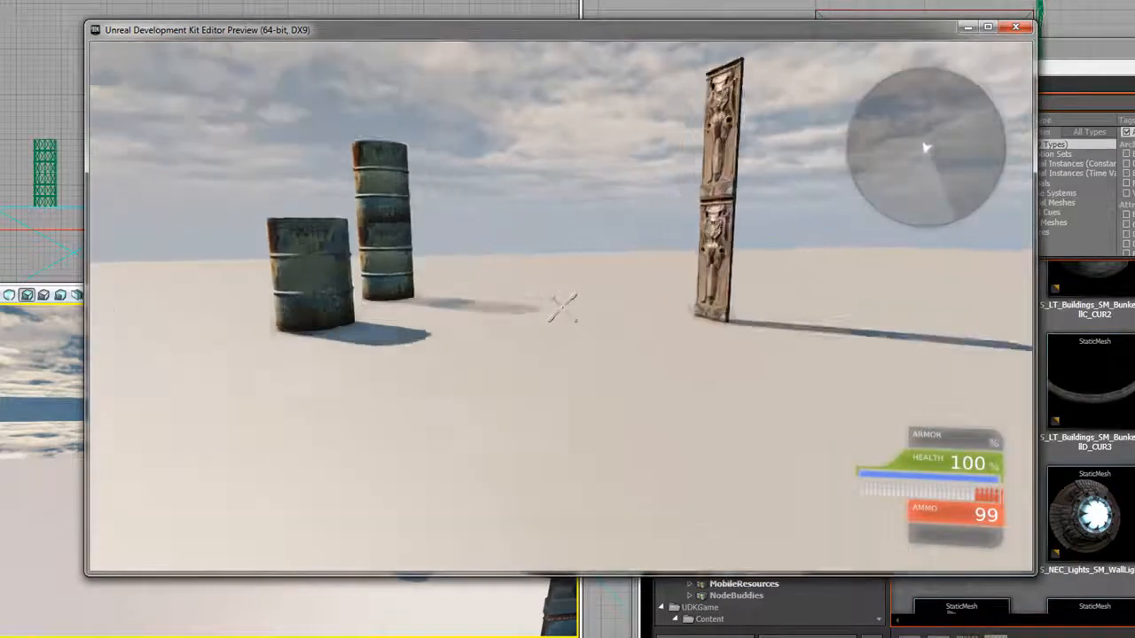
key("w")
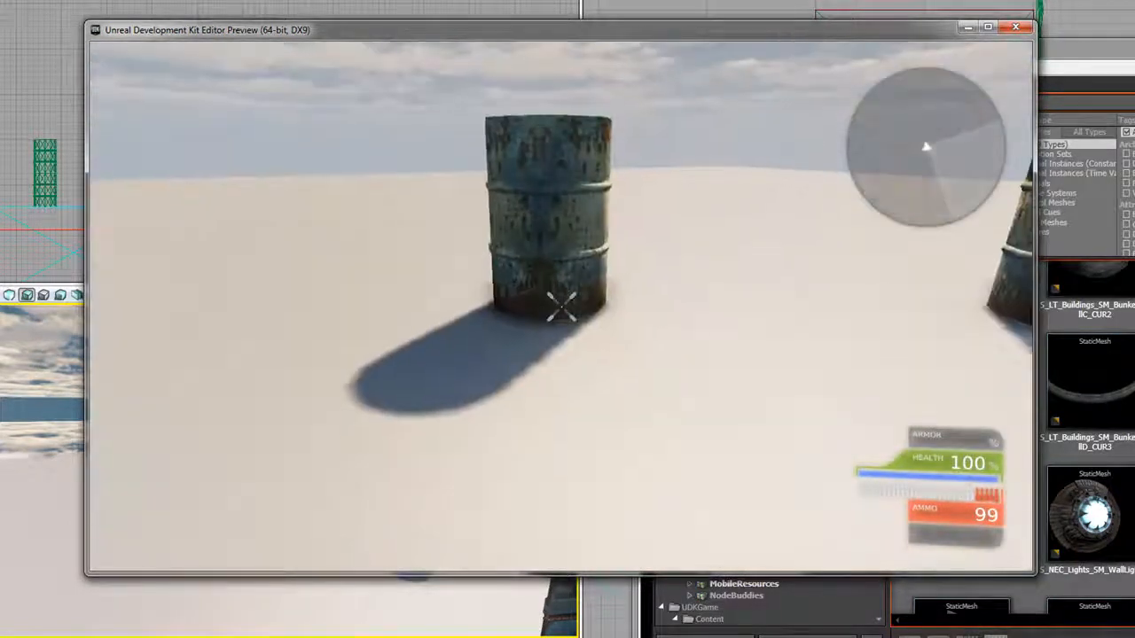
key("w")
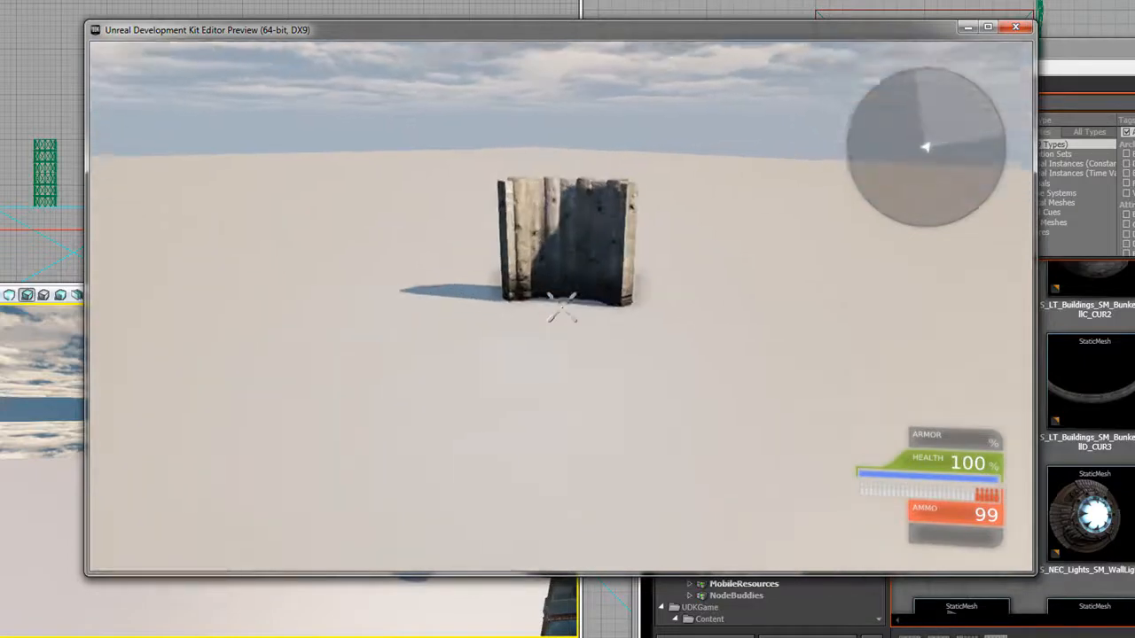
key("w")
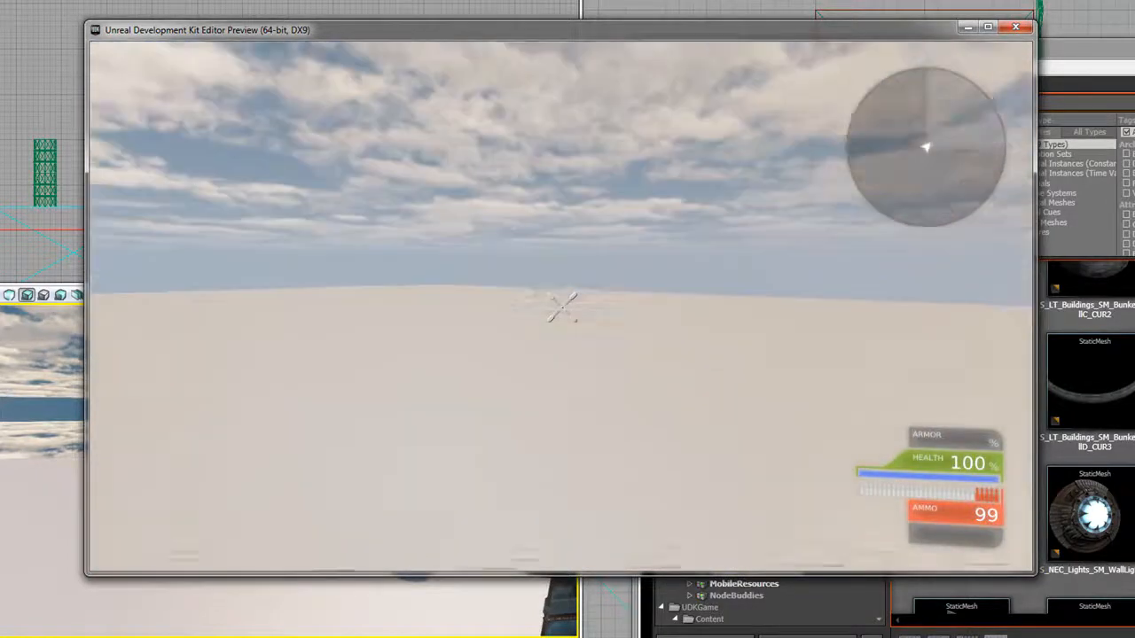
Step: Walk up to the carved pillar, test its panels with the weapon, and approach a barrel
key("w")
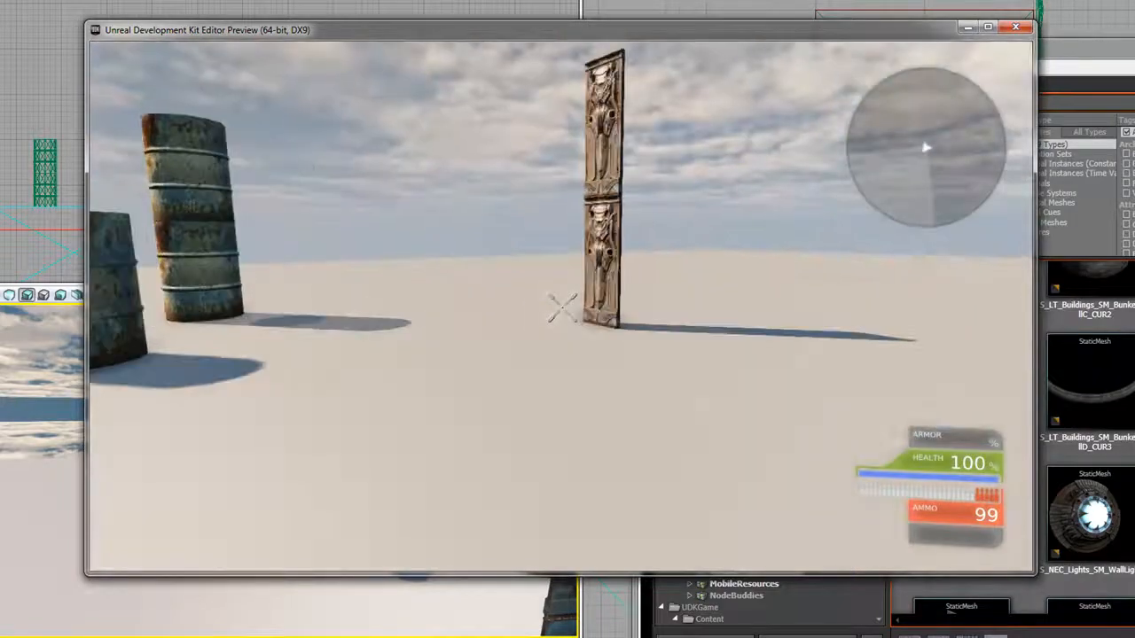
key("w")
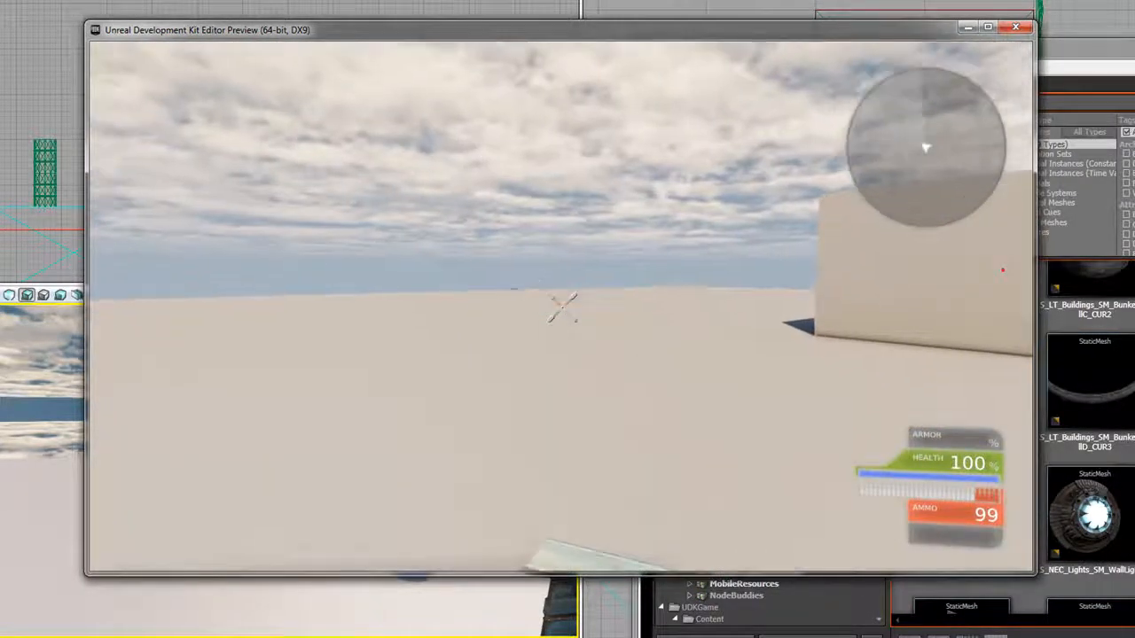
left_click(1003, 270)
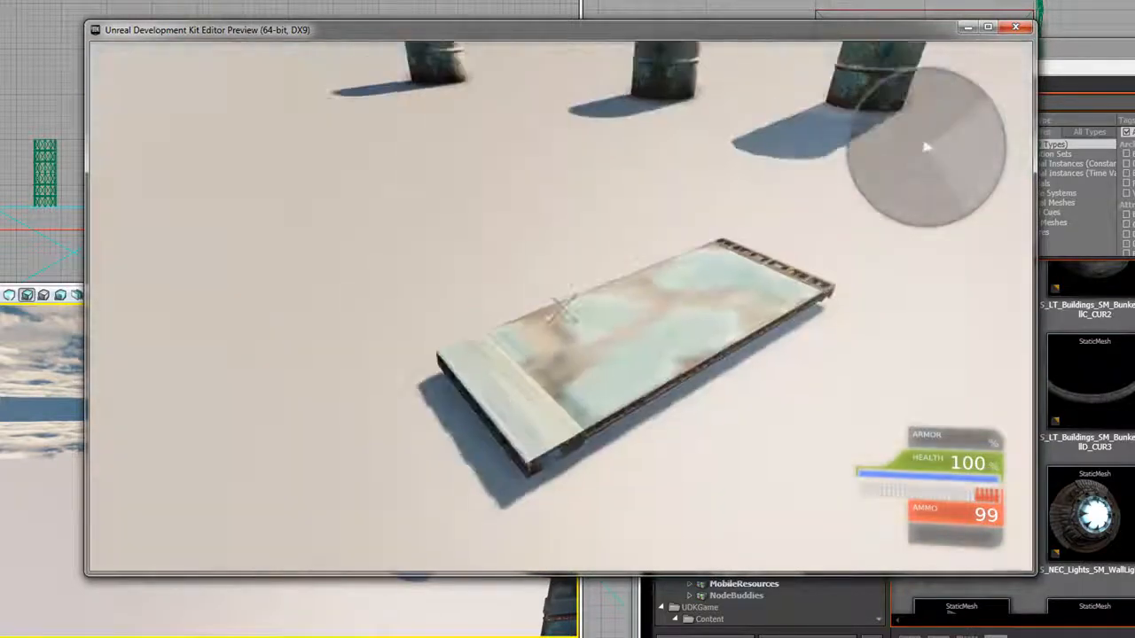
key("w")
key("w")
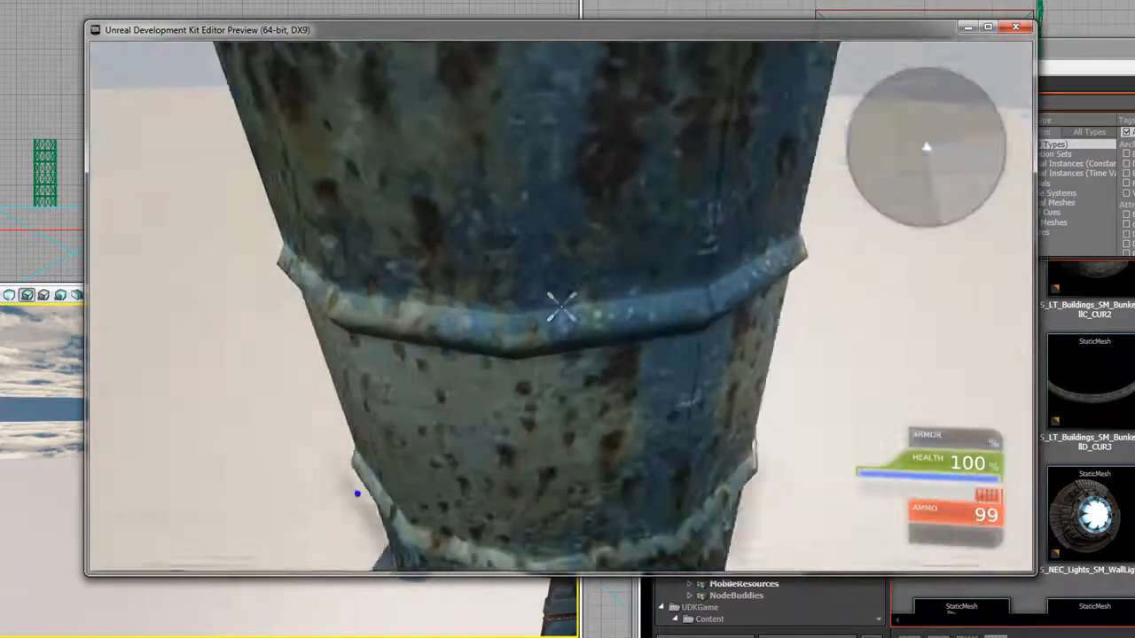
Step: Grab the barrel with the weapon and carry it around the level to test its rigid-body behaviour
right_click(357, 494)
key("d")
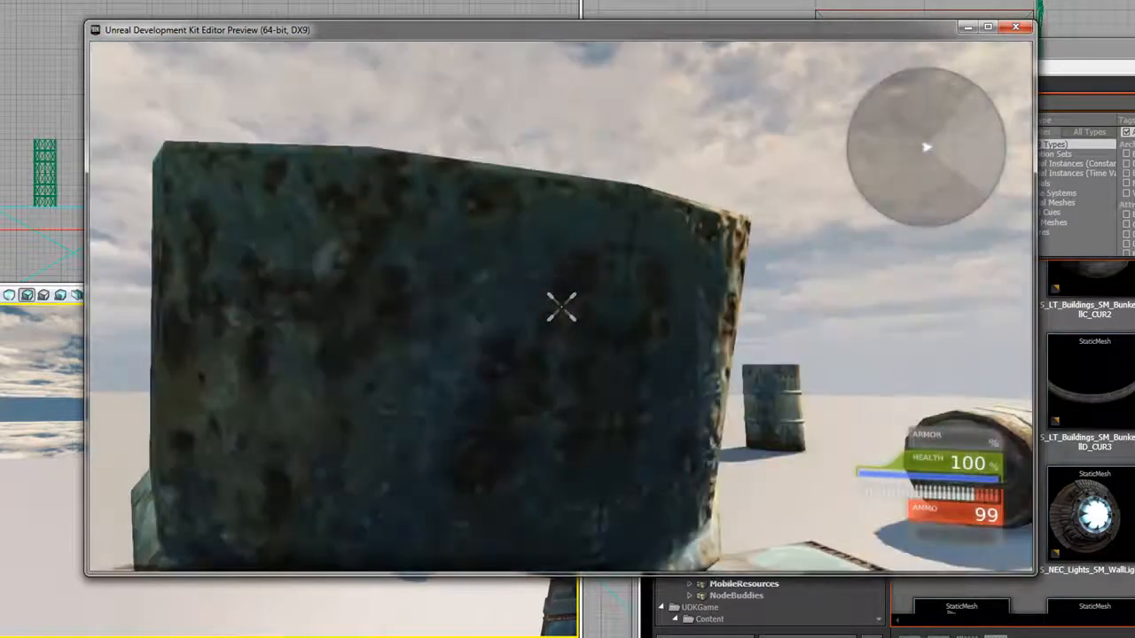
key("d")
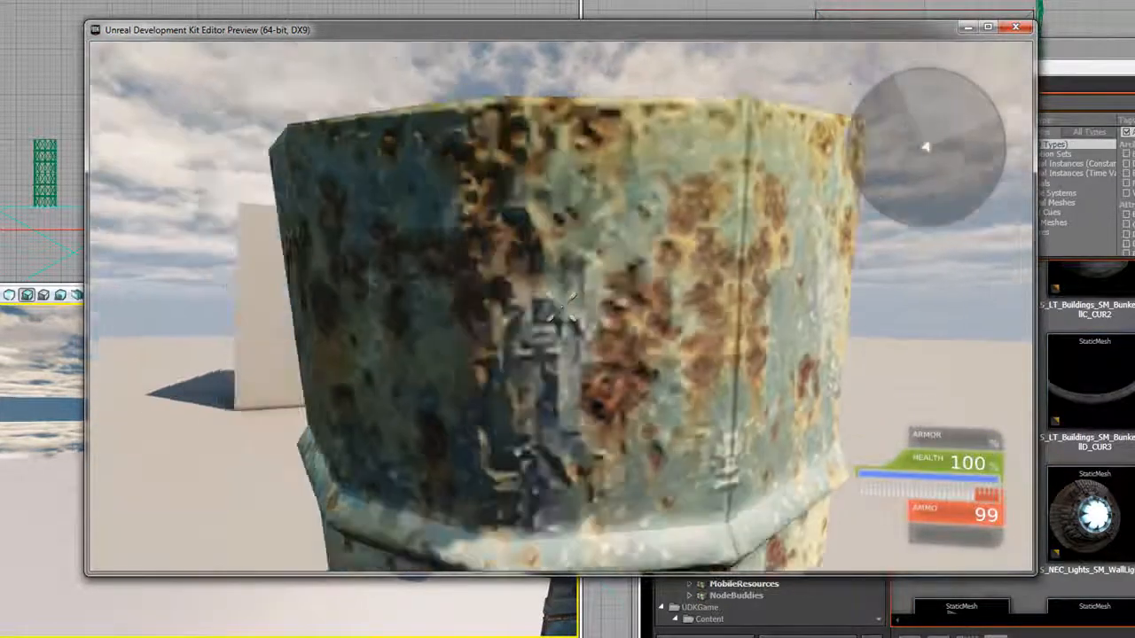
key("s")
key("w")
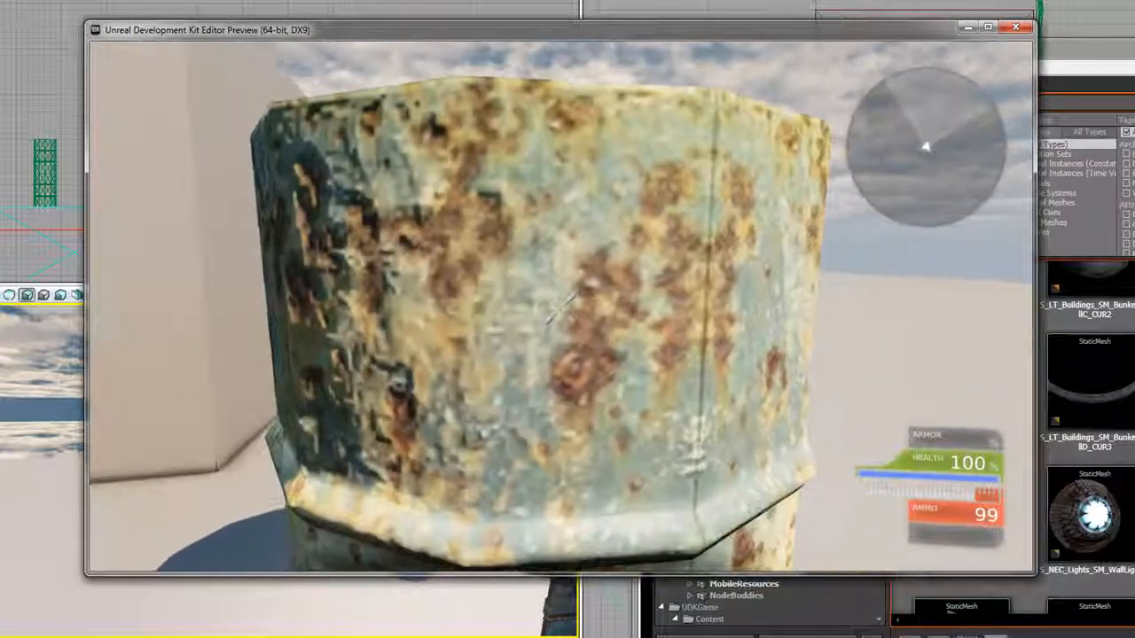
key("s")
Step: Approach the fallen panel on the floor and try to pick it up with the weapon
key("w")
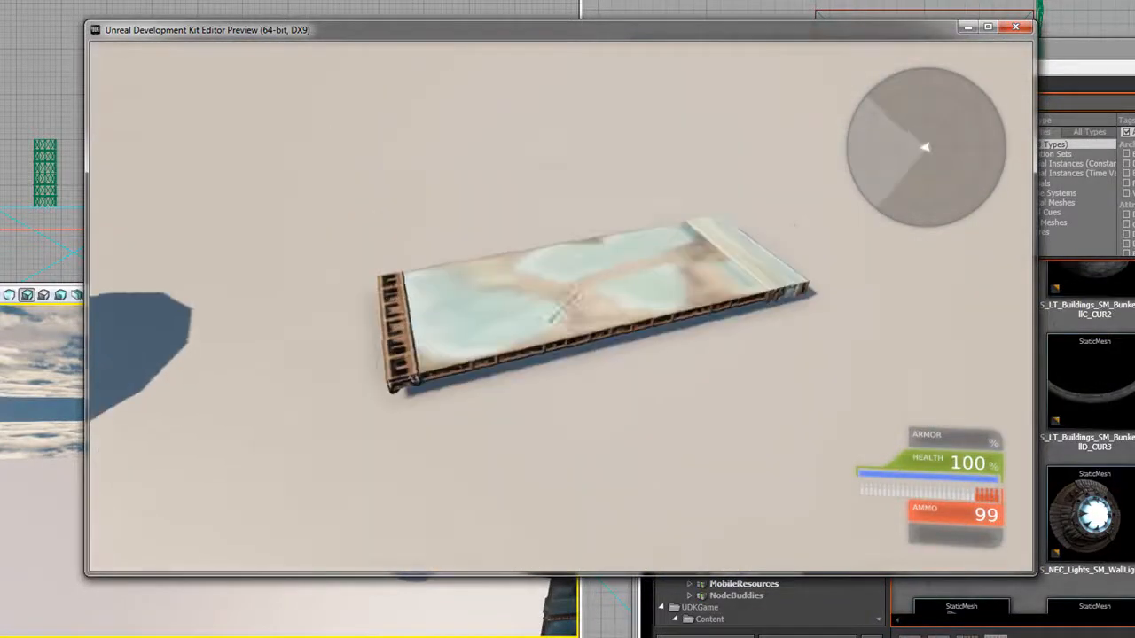
right_click_drag(562, 308, 562, 308)
key("w")
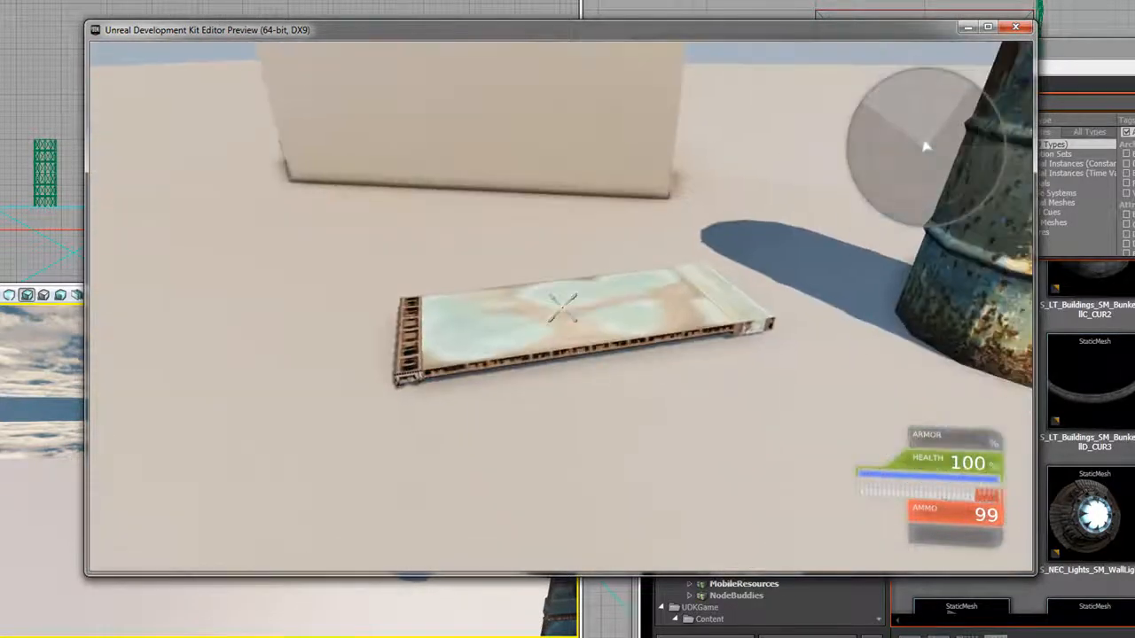
Step: Walk from the fallen panel towards the overturned barrel, switch to the other weapon and test-fire it
key("w")
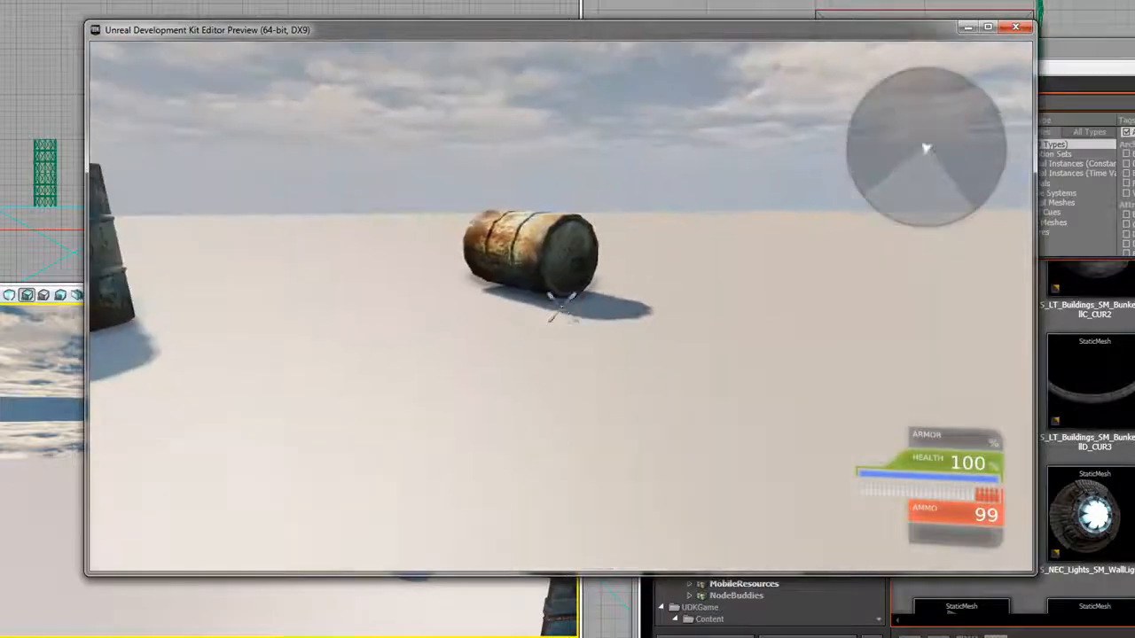
scroll(562, 308, "down", 1)
key("w")
left_click(562, 308)
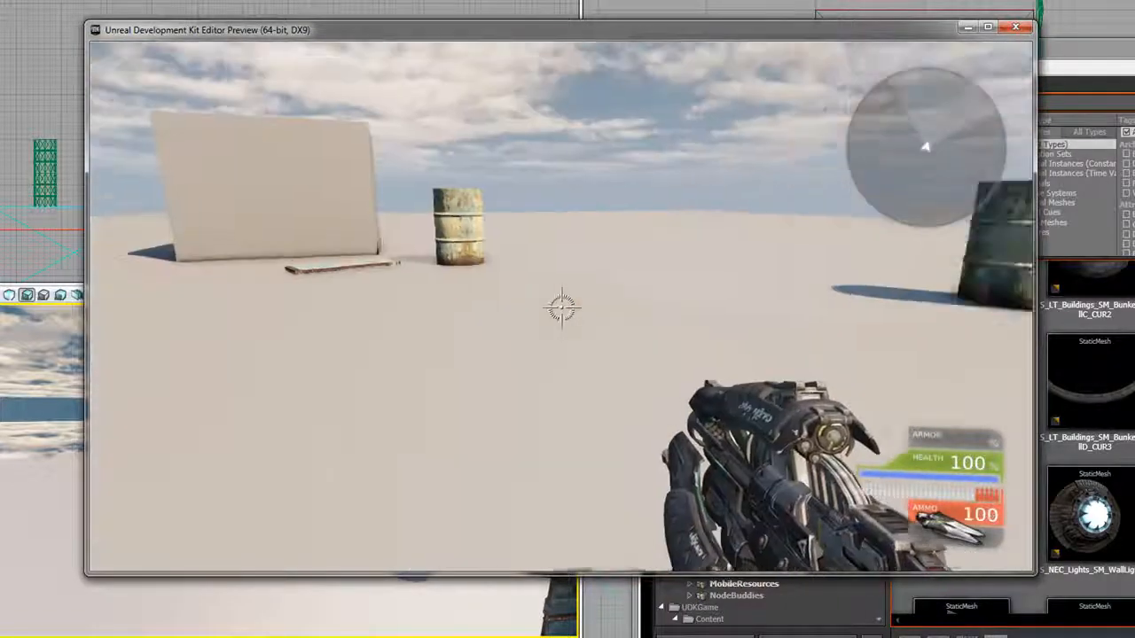
Step: Shoot the fallen panel beside the wall block, walk up to the overturned barrel, and exit the game preview
key("w")
left_click(562, 308)
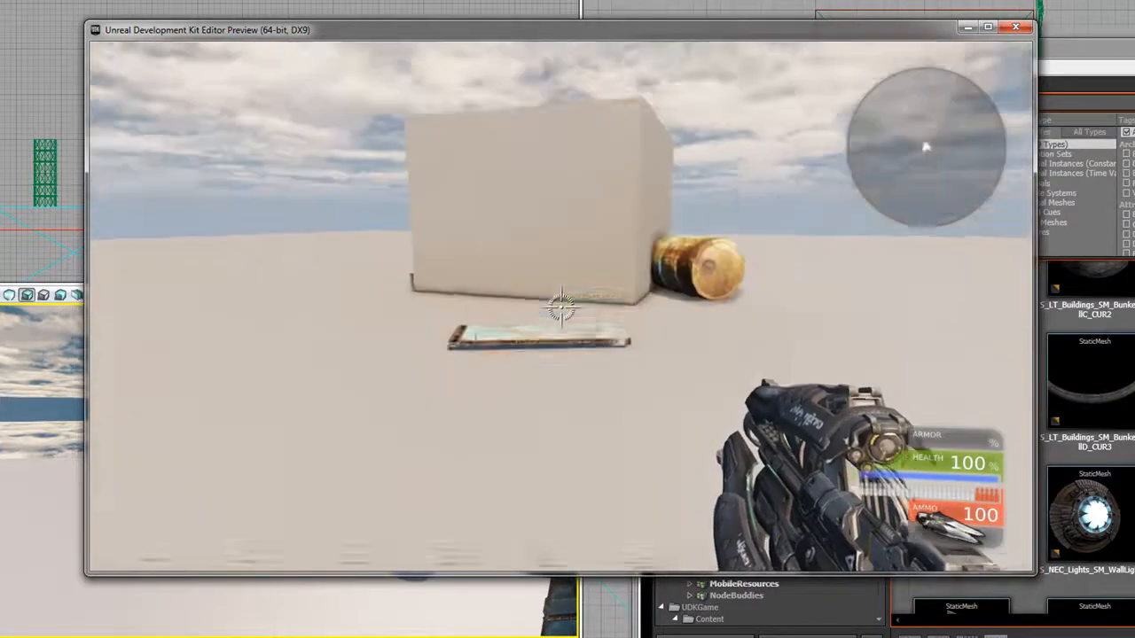
left_click(562, 308)
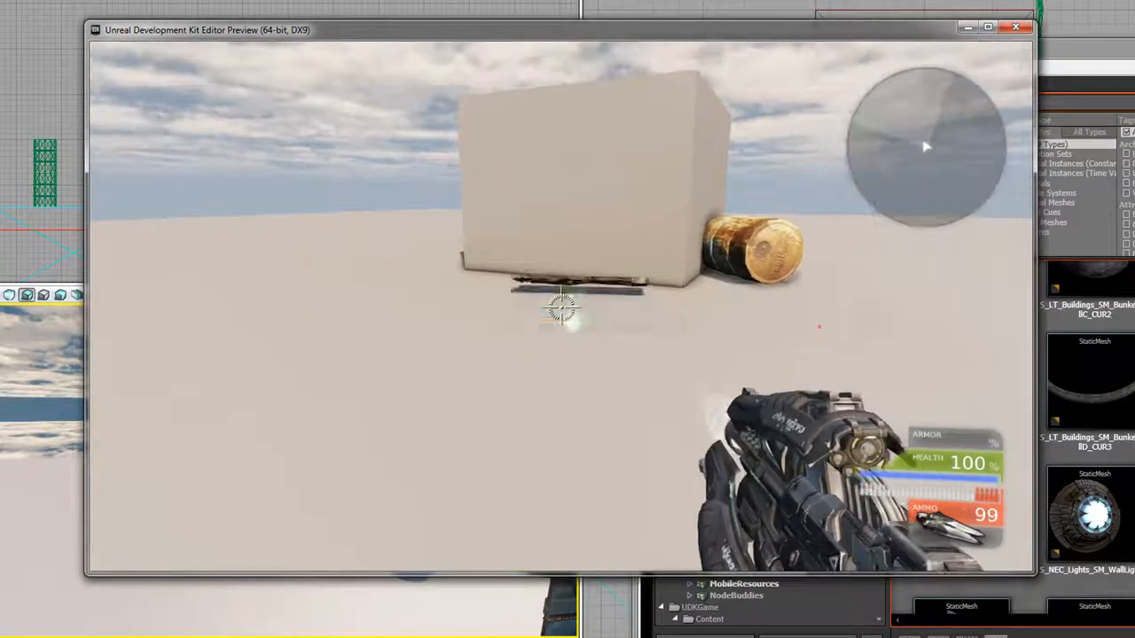
key("w")
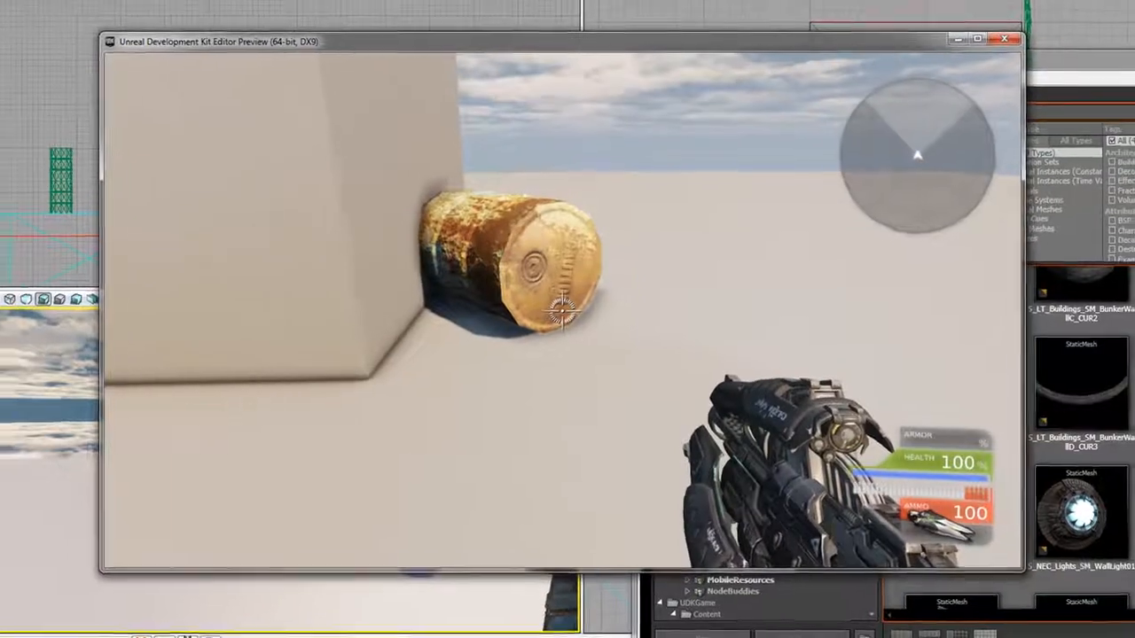
key("Escape")
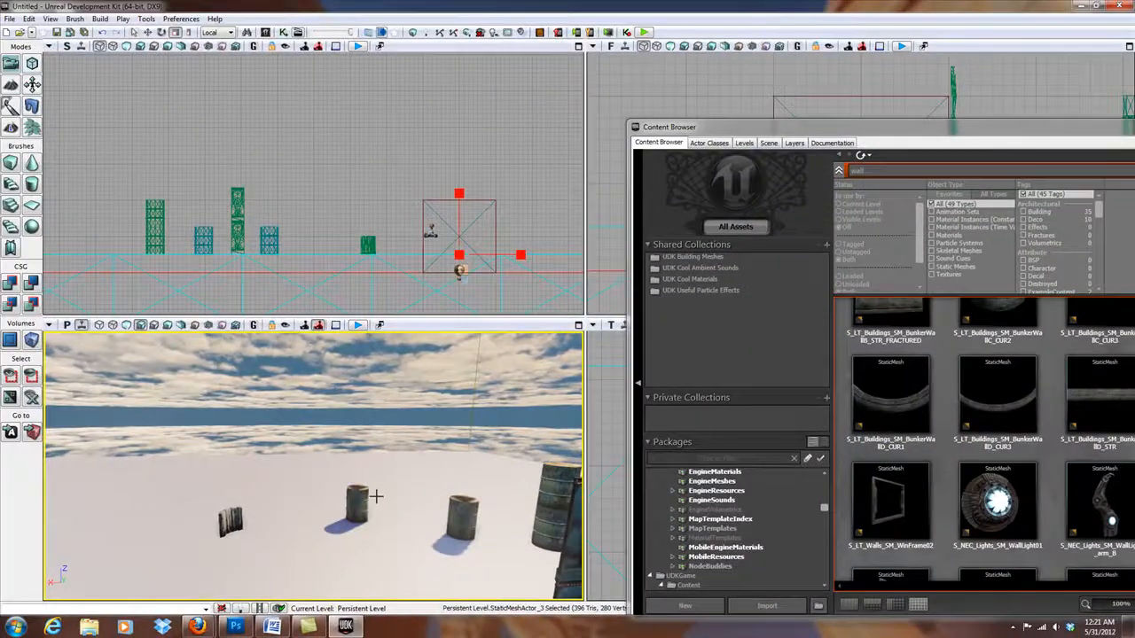
Step: Open the properties of the upper stacked barrel and expand its Collision and Physics settings under Static Mesh Component
double_click(550, 498)
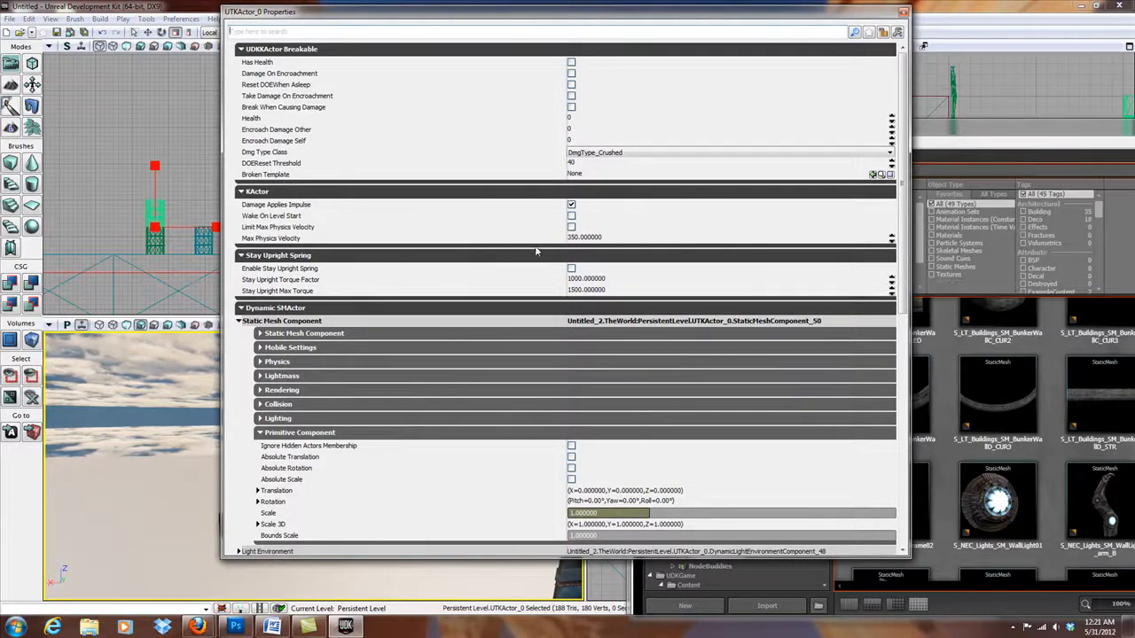
left_click_drag(906, 187, 897, 159)
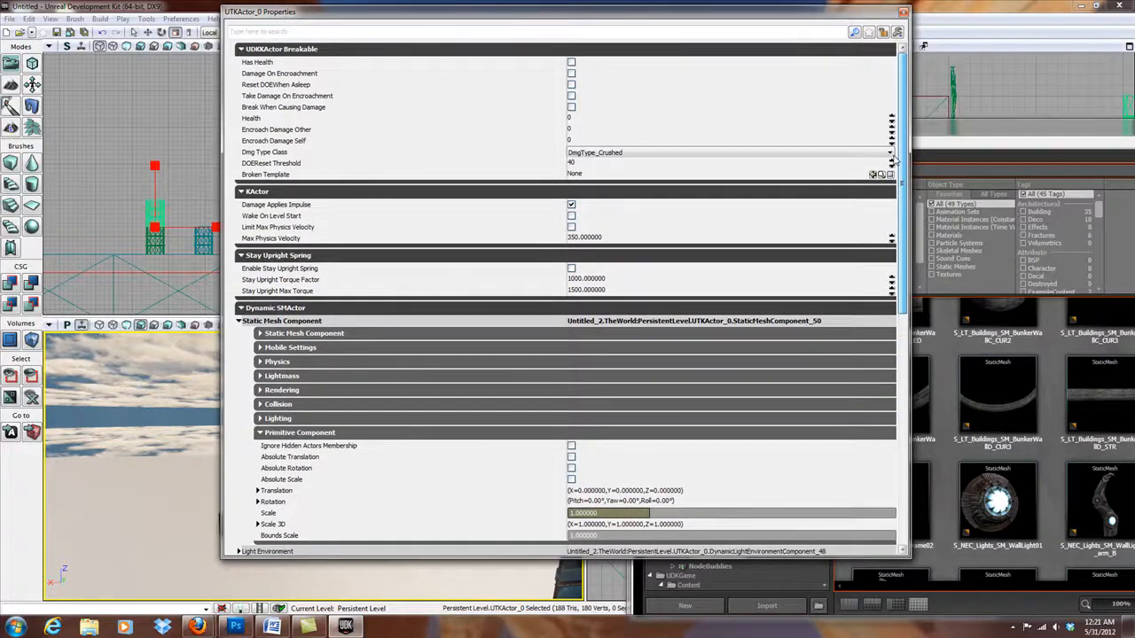
left_click_drag(895, 160, 891, 276)
left_click(259, 242)
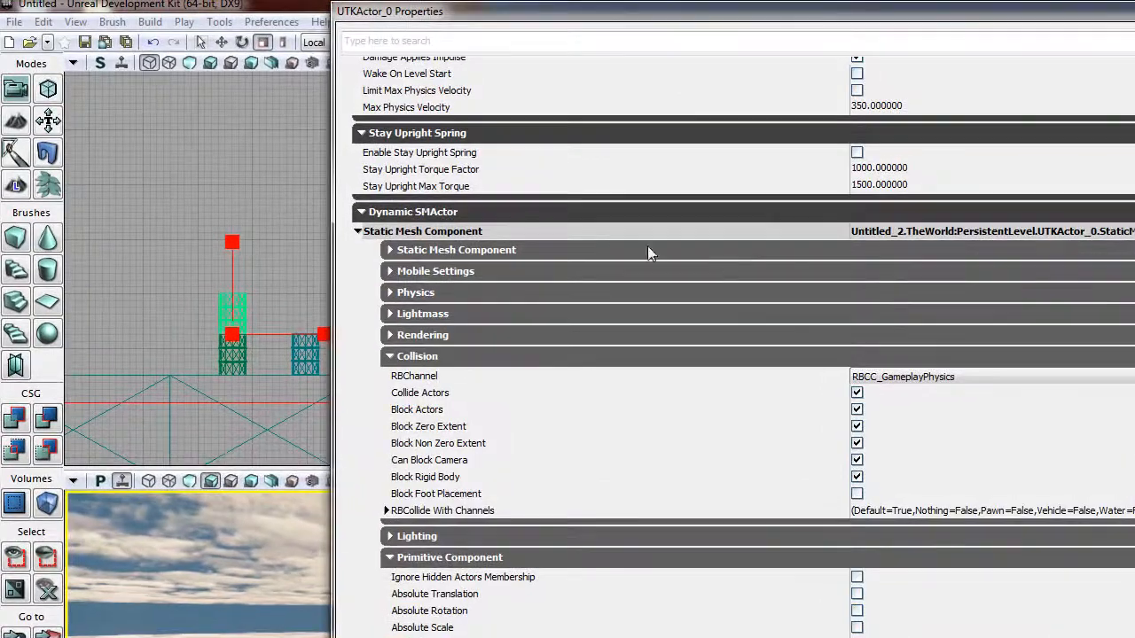
left_click(392, 293)
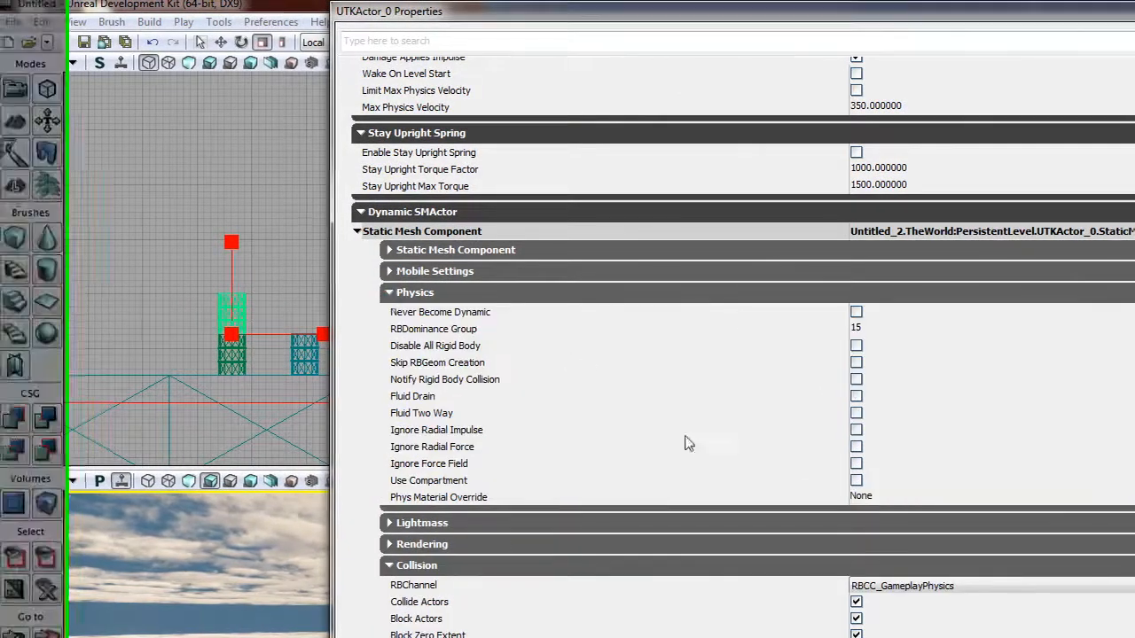